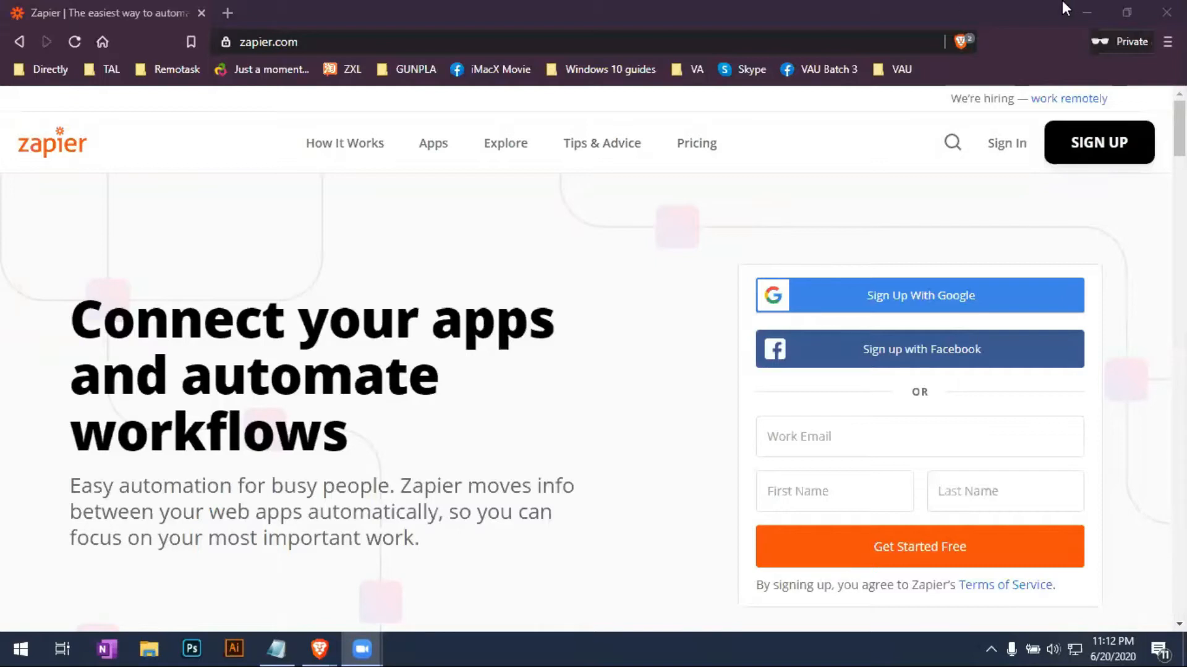
Minimize the private browser window and start creating a new Zap from the dashboard
{"action": "left_click", "coordinate": [1092, 5]}
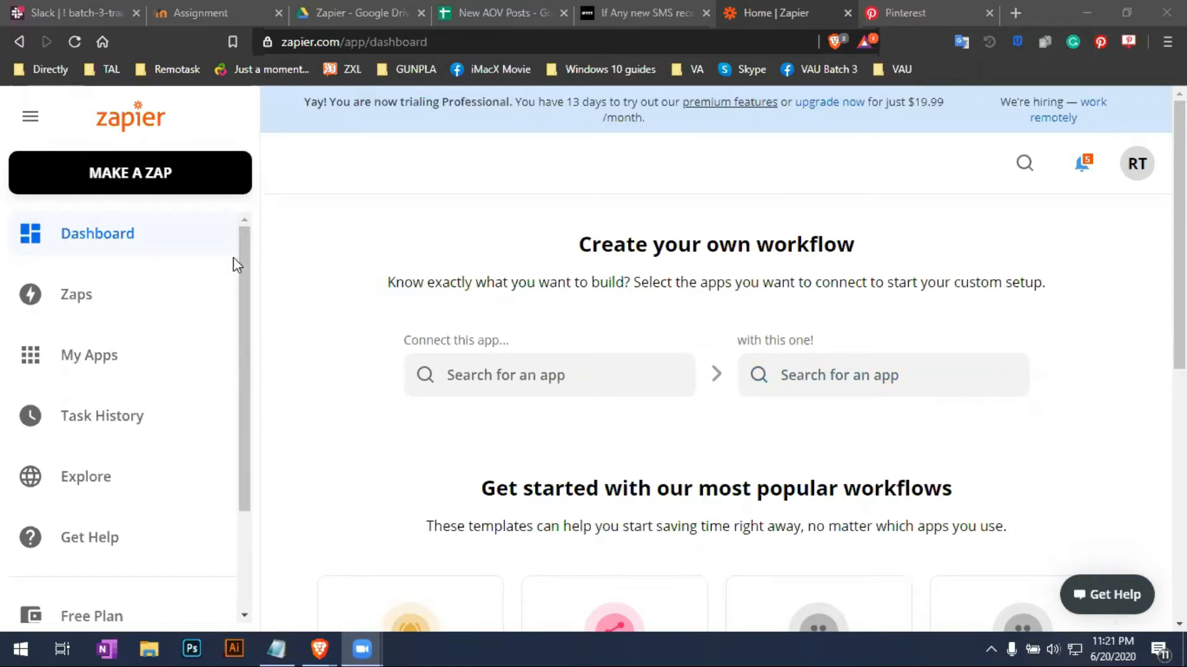
{"action": "left_click", "coordinate": [193, 174]}
{"action": "right_click", "coordinate": [193, 174]}
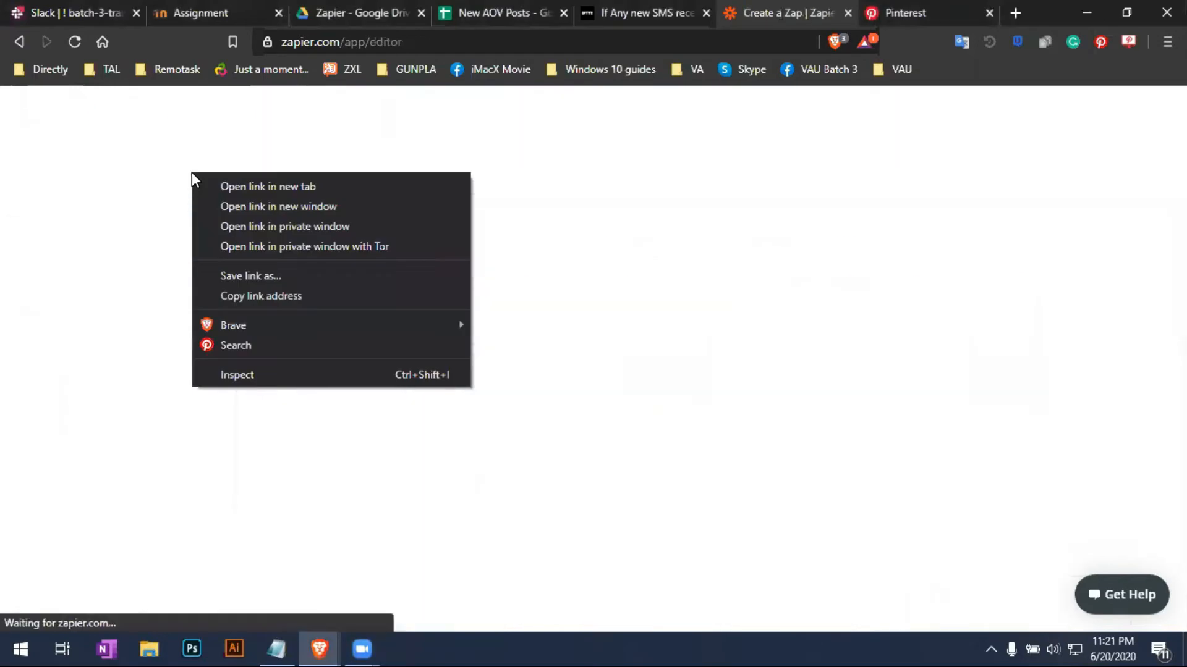
{"action": "left_click", "coordinate": [375, 110]}
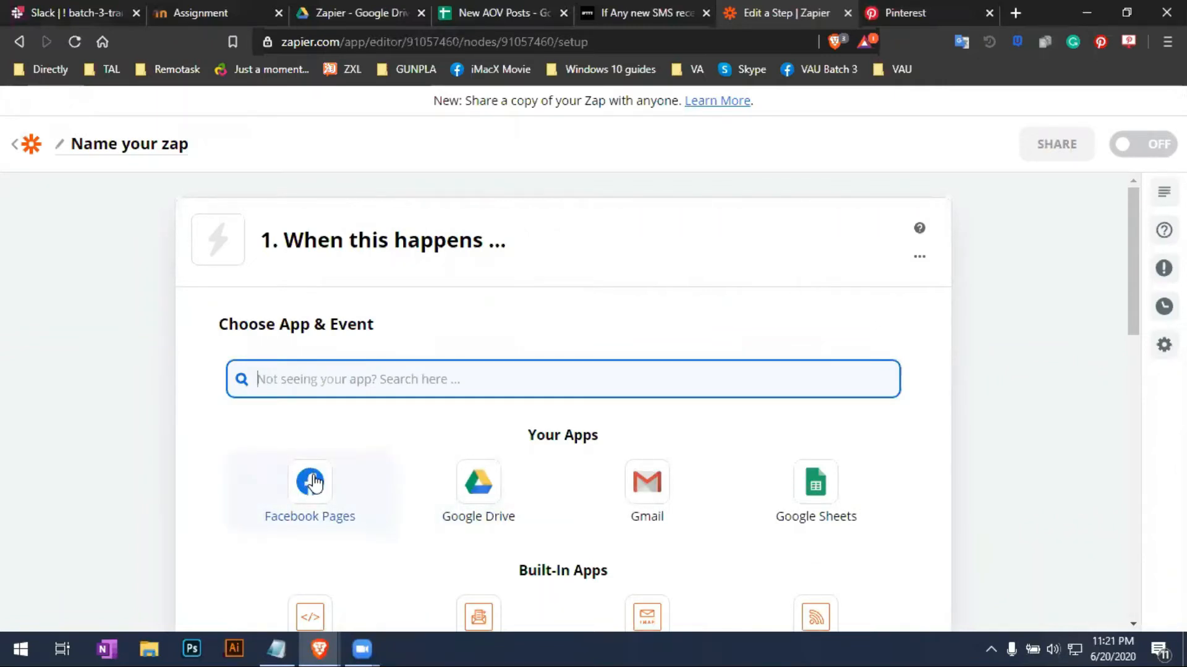
Set the Zap's trigger to Facebook Pages with the New Post to Your Timeline event
{"action": "left_click", "coordinate": [312, 482]}
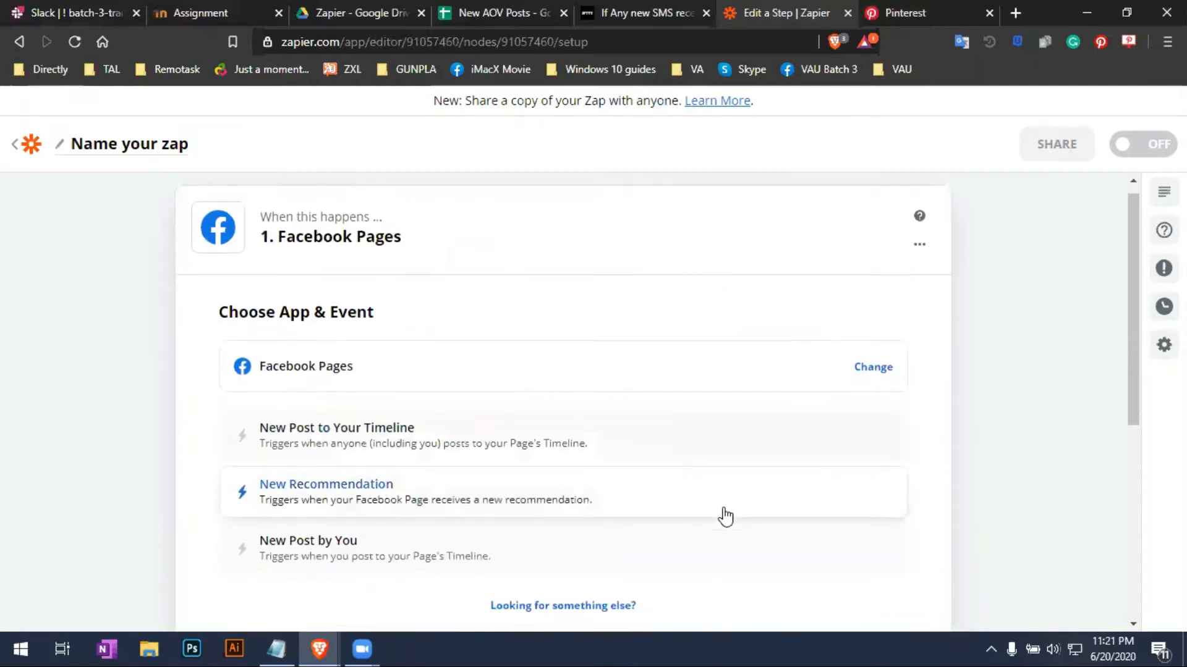
{"action": "scroll", "coordinate": [723, 513], "scroll_direction": "down", "scroll_amount": 3}
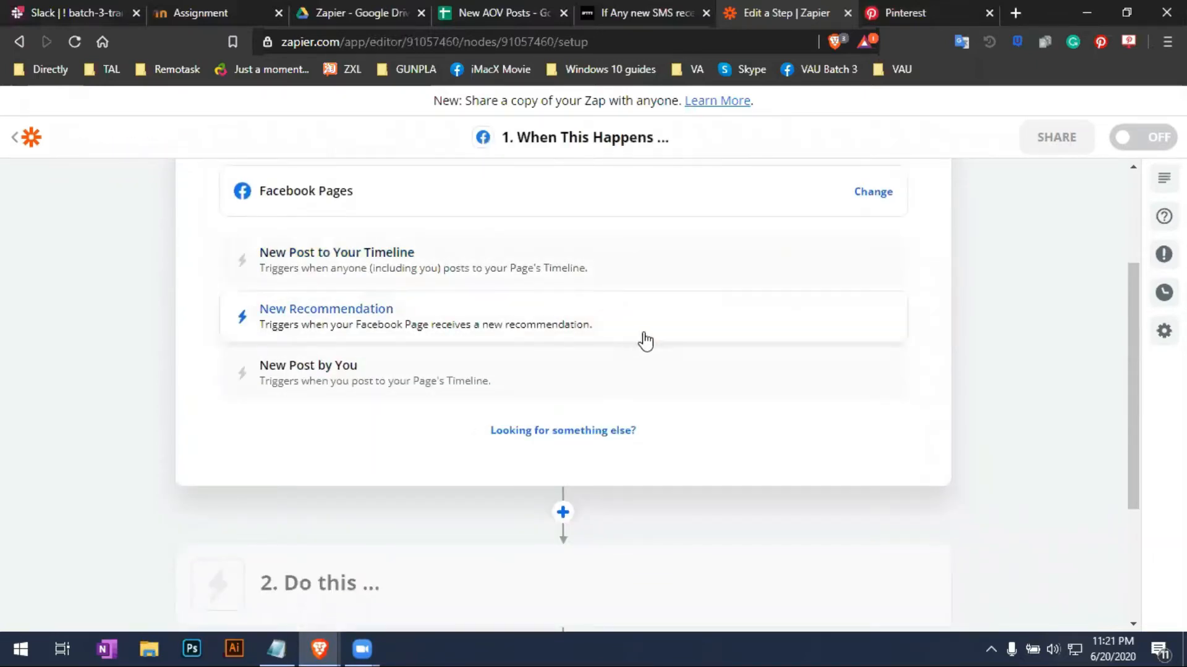
{"action": "left_click", "coordinate": [589, 280]}
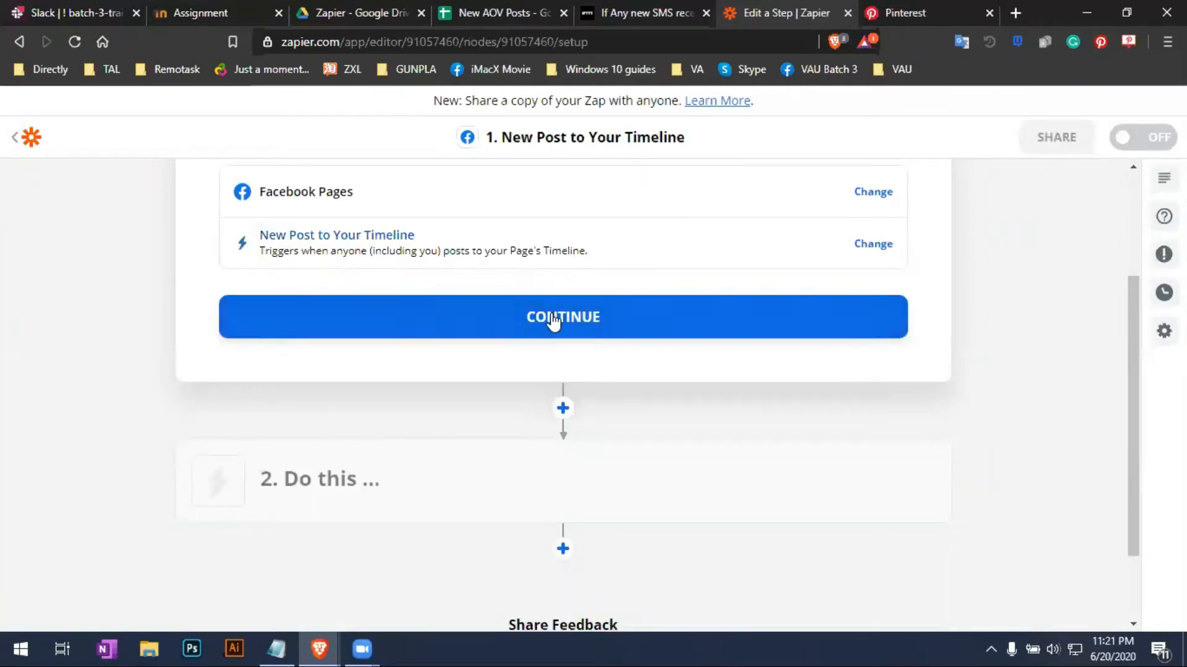
{"action": "left_click", "coordinate": [551, 316]}
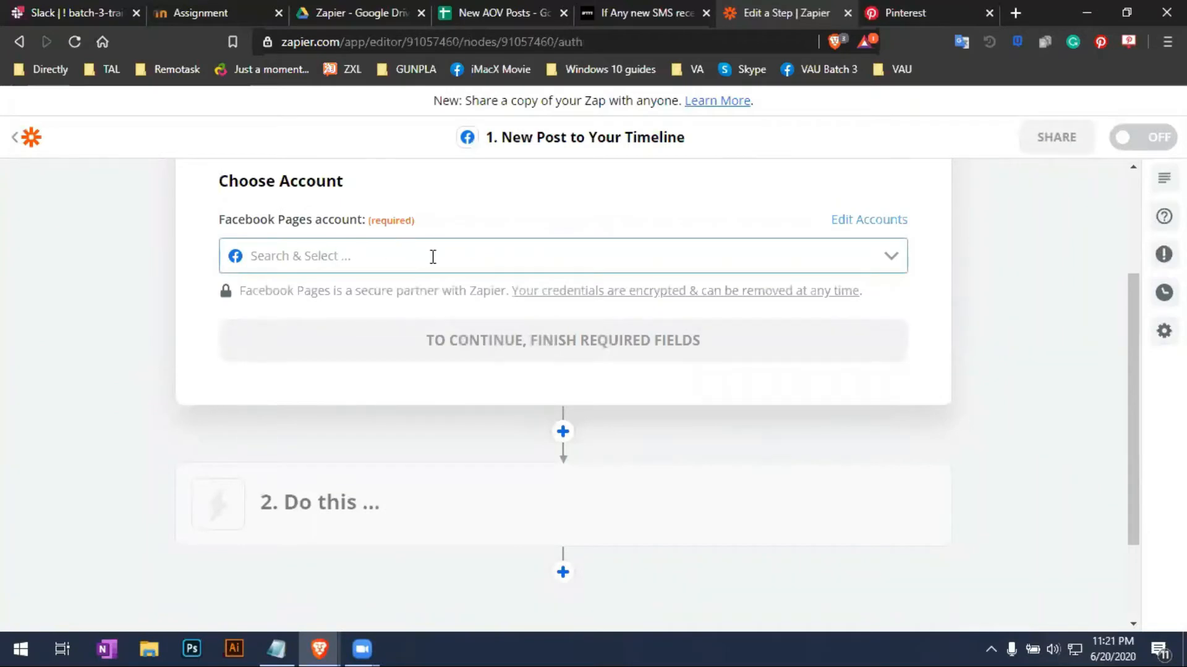
Use the saved Facebook Pages account for the trigger and choose Alexa's Organic Vegetables as its page
{"action": "left_click", "coordinate": [582, 272]}
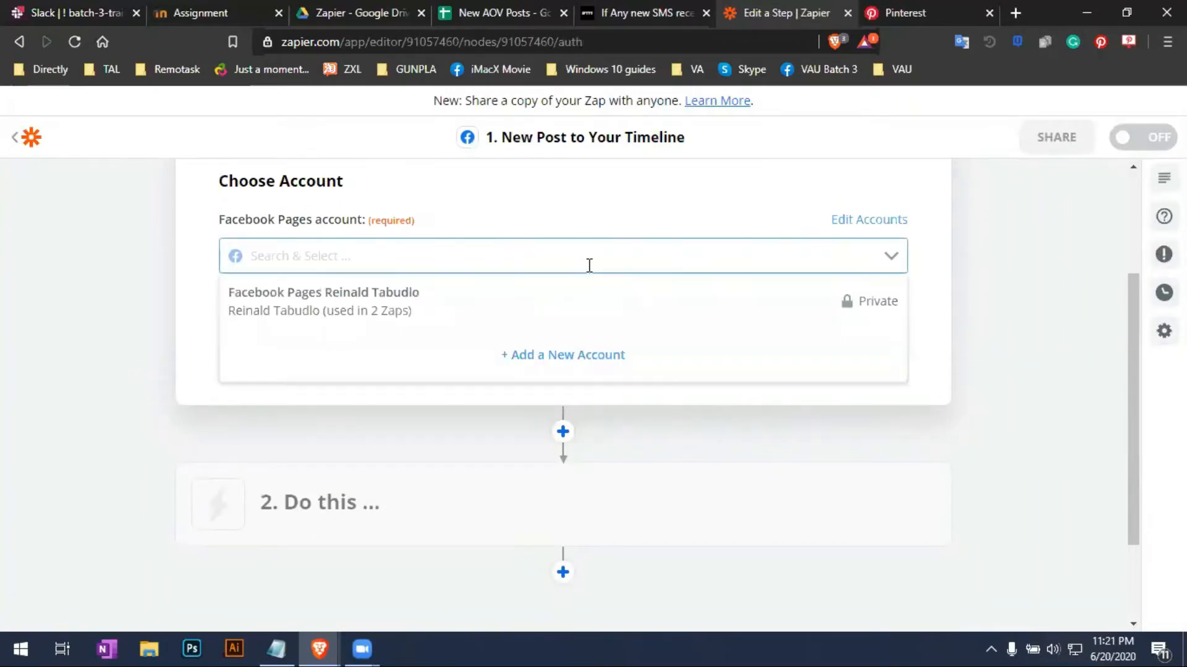
{"action": "left_click", "coordinate": [414, 321]}
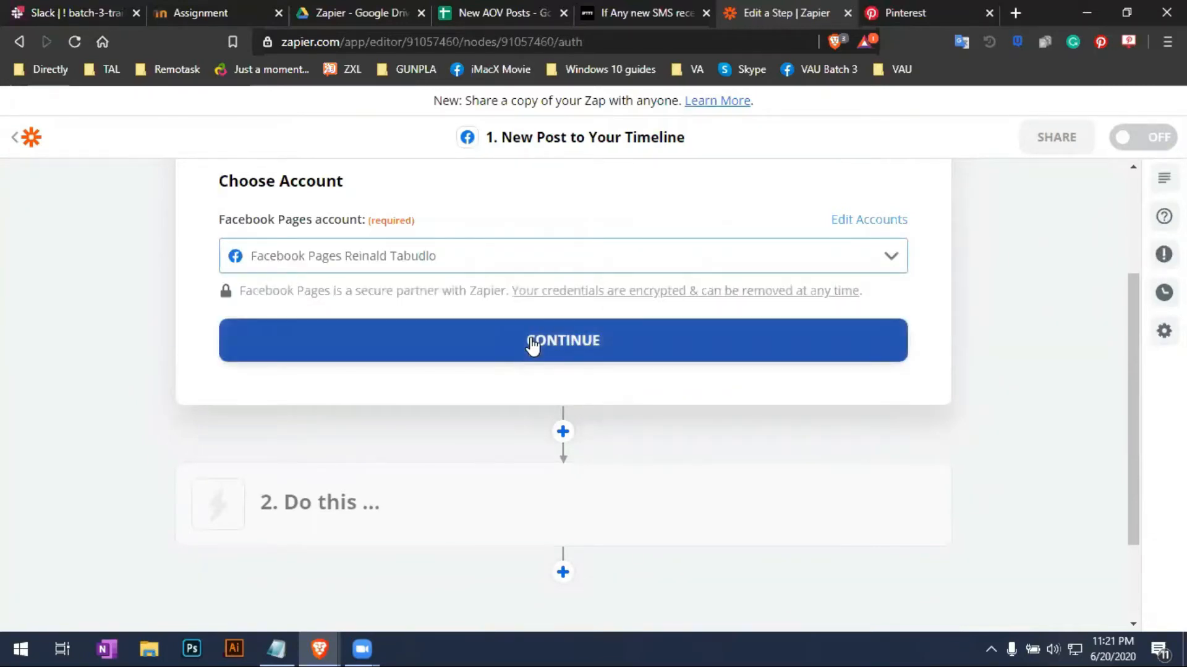
{"action": "left_click", "coordinate": [628, 354]}
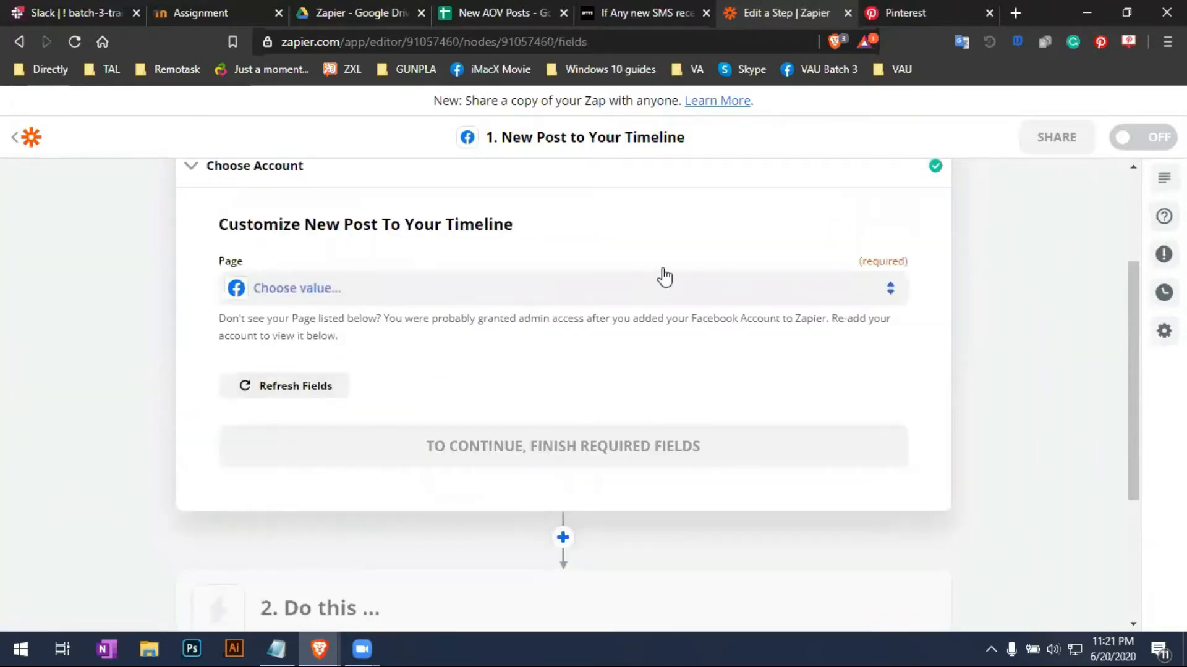
{"action": "left_click", "coordinate": [650, 288]}
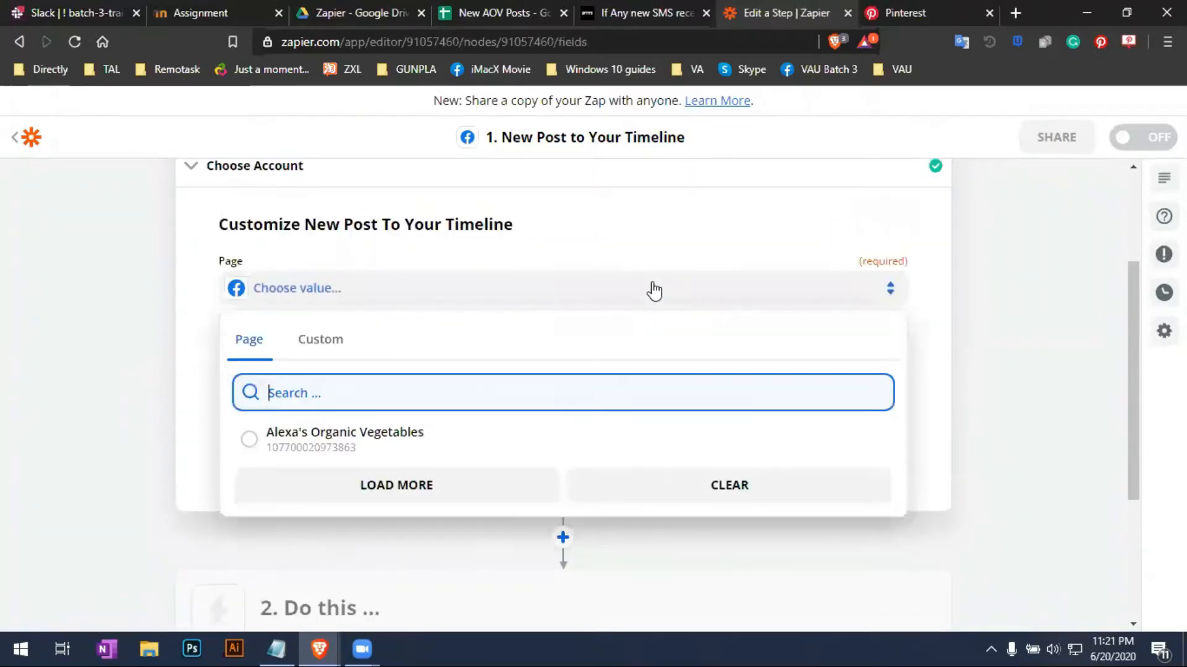
{"action": "left_click", "coordinate": [250, 450]}
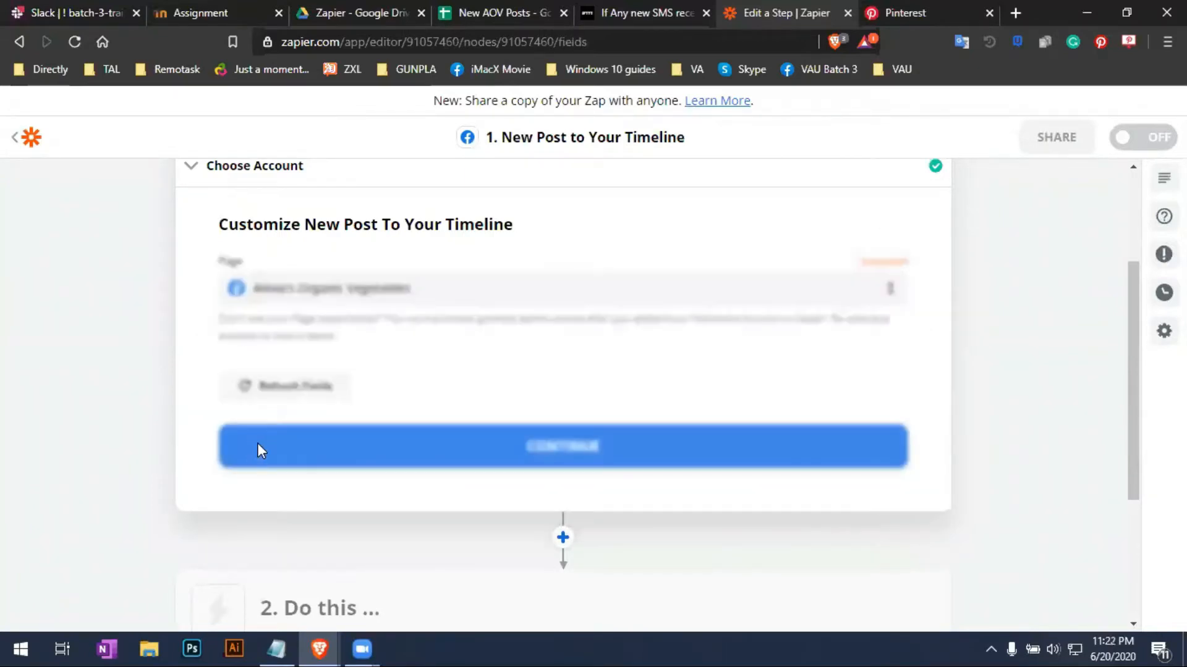
{"action": "left_click", "coordinate": [548, 450]}
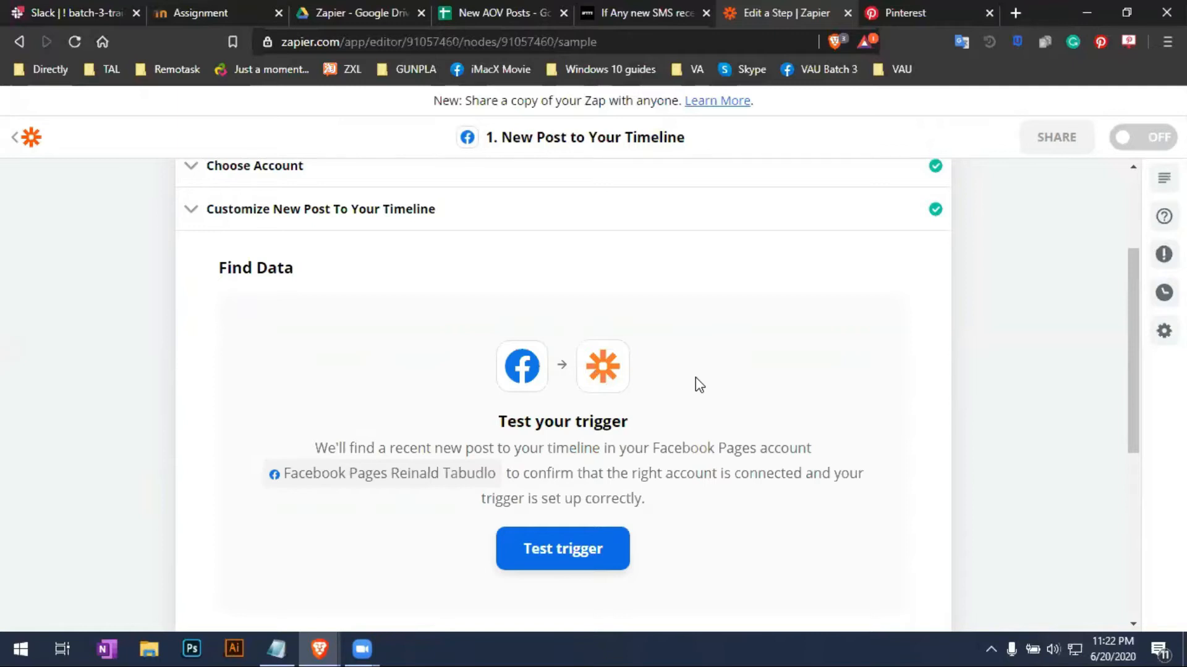
Run the test of the Facebook Pages trigger
{"action": "scroll", "coordinate": [699, 384], "scroll_direction": "up", "scroll_amount": 3}
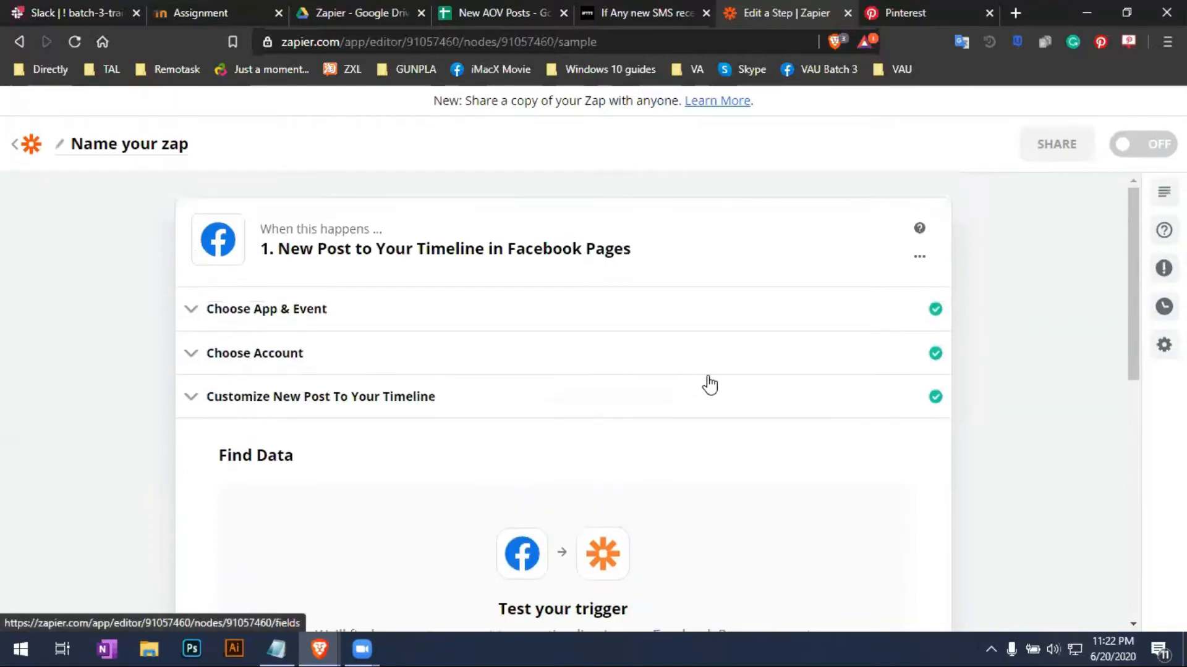
{"action": "scroll", "coordinate": [704, 388], "scroll_direction": "down", "scroll_amount": 3}
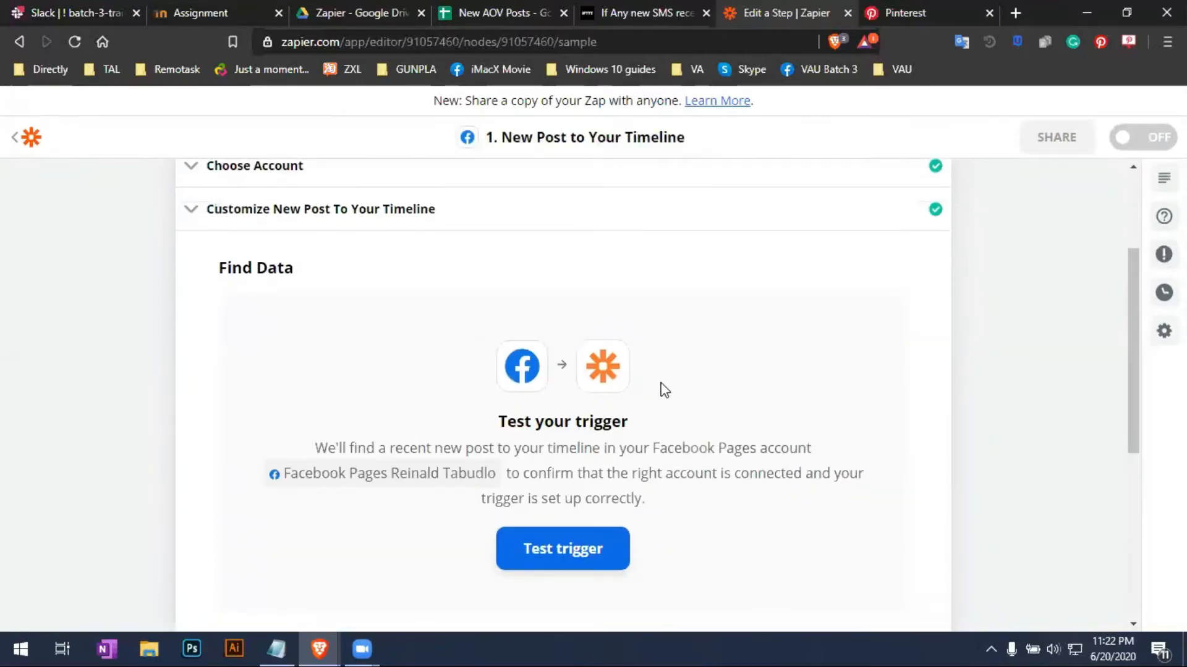
{"action": "scroll", "coordinate": [525, 390], "scroll_direction": "up", "scroll_amount": 3}
{"action": "scroll", "coordinate": [540, 402], "scroll_direction": "down", "scroll_amount": 8}
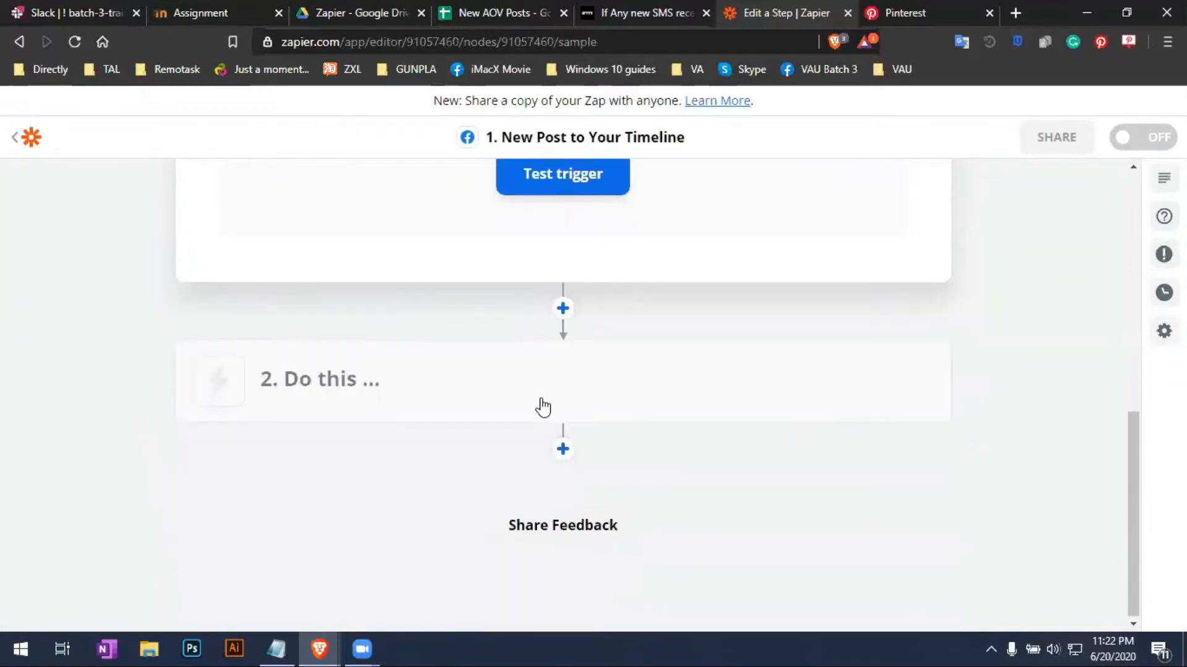
{"action": "scroll", "coordinate": [543, 415], "scroll_direction": "up", "scroll_amount": 5}
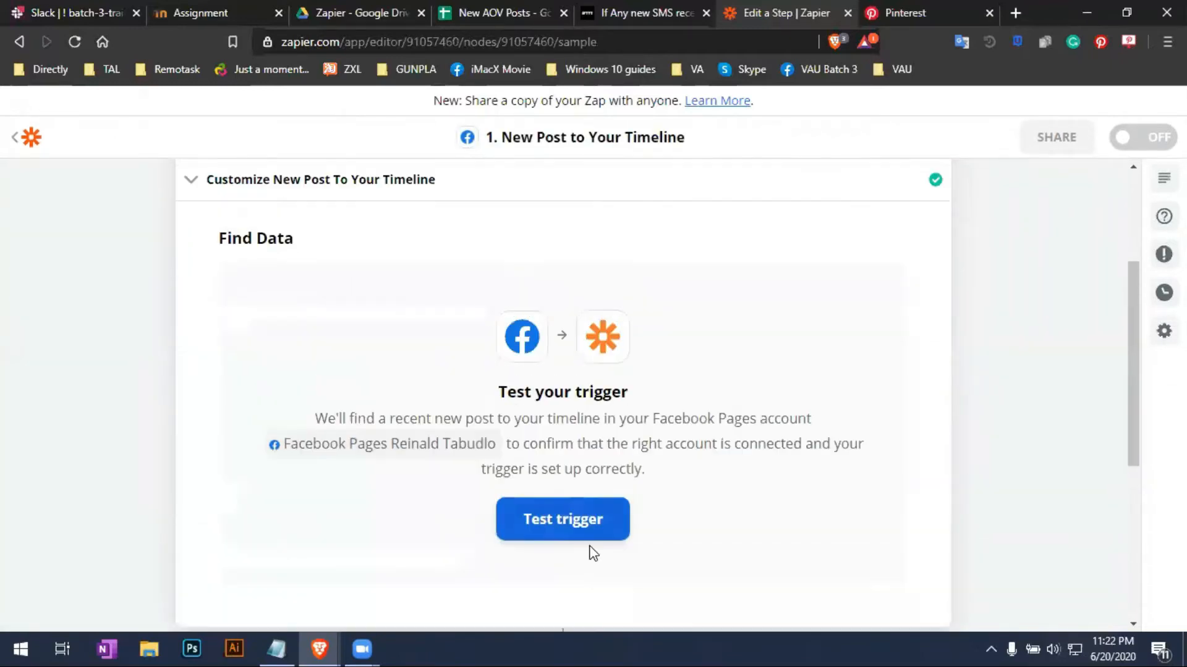
{"action": "left_click", "coordinate": [584, 539]}
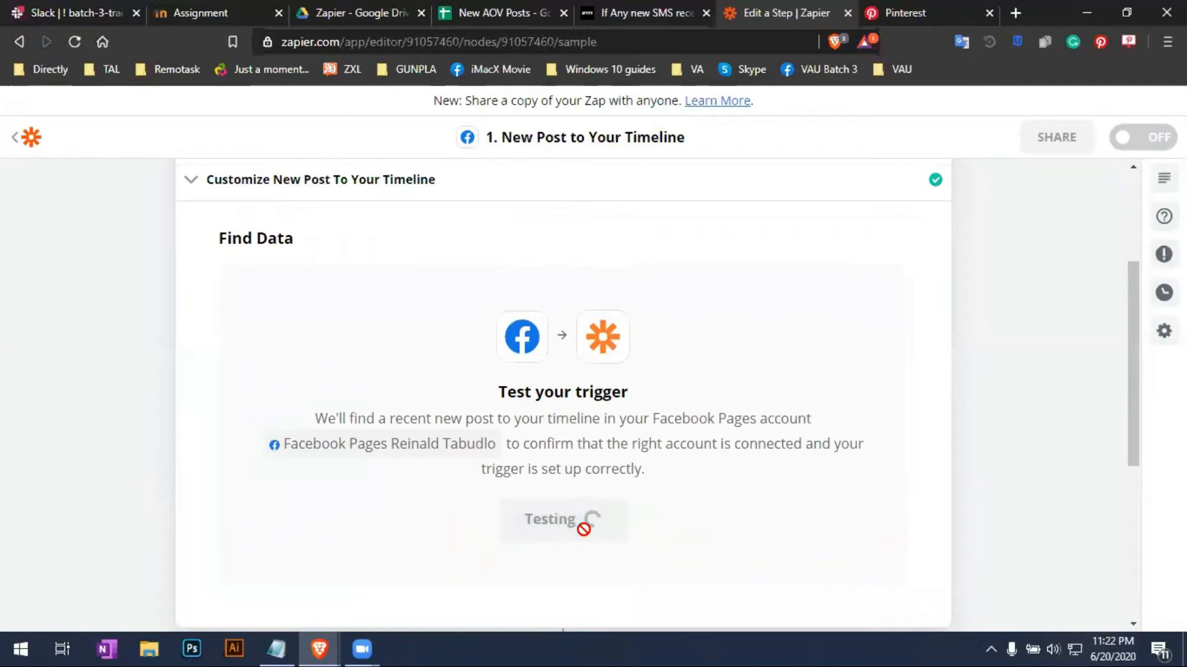
{"action": "left_click", "coordinate": [500, 469]}
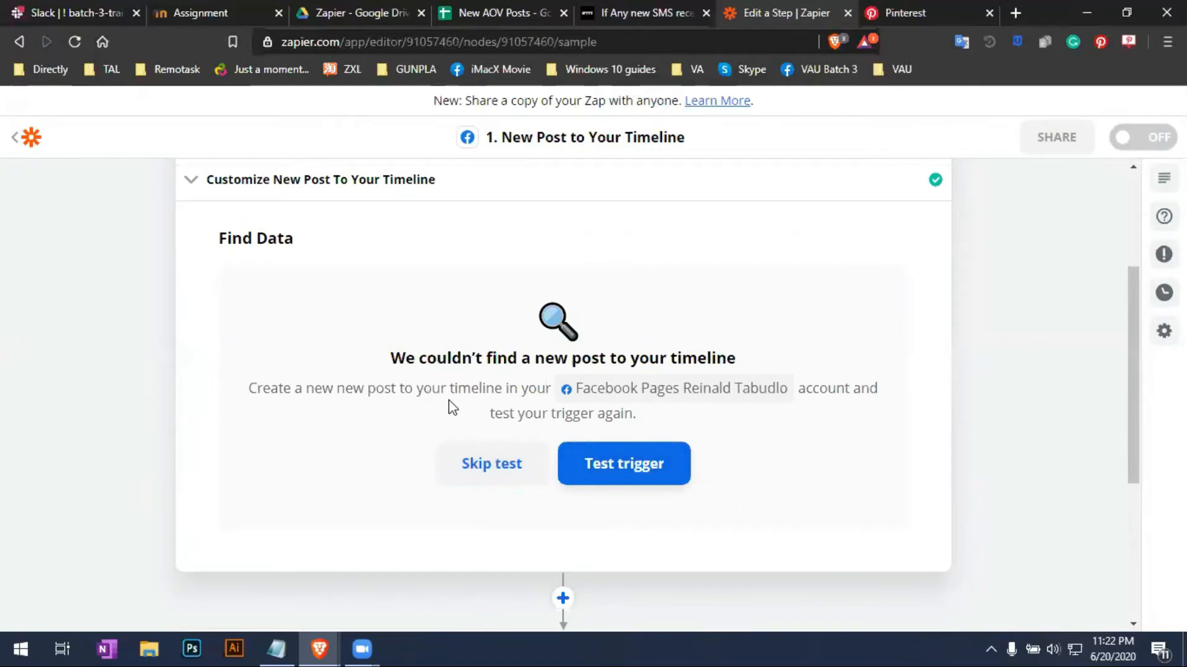
Set the Zap's second step to Google Sheets with the Create Spreadsheet Row event
{"action": "scroll", "coordinate": [519, 429], "scroll_direction": "down", "scroll_amount": 3}
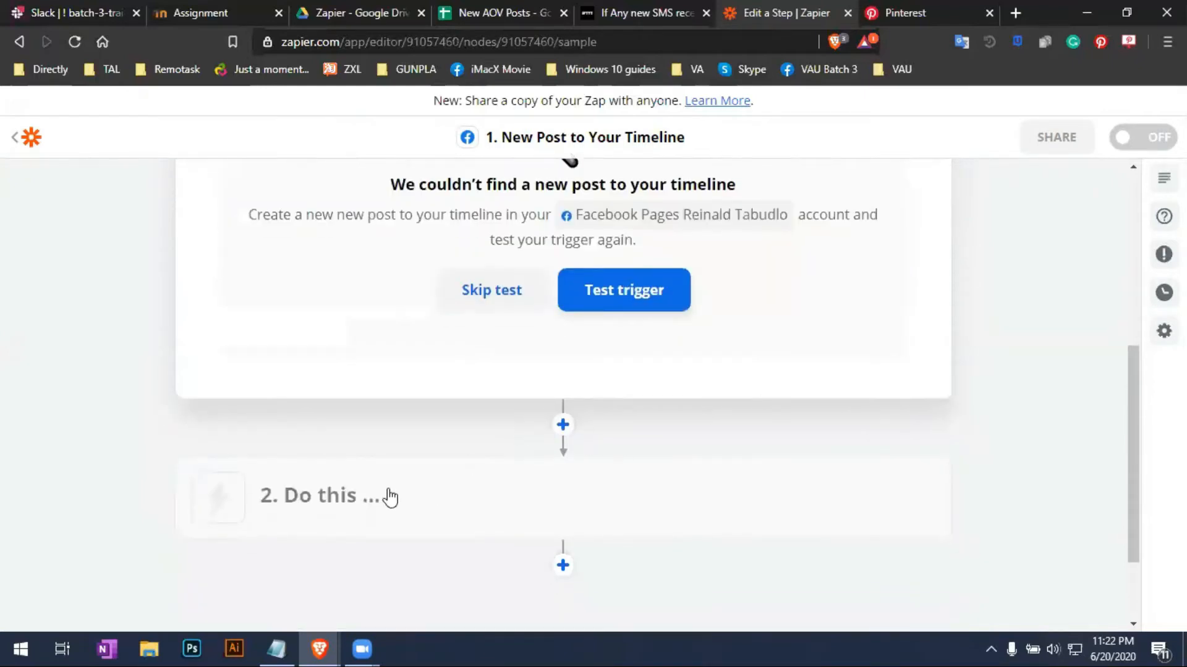
{"action": "scroll", "coordinate": [267, 488], "scroll_direction": "down", "scroll_amount": 2}
{"action": "left_click", "coordinate": [232, 388]}
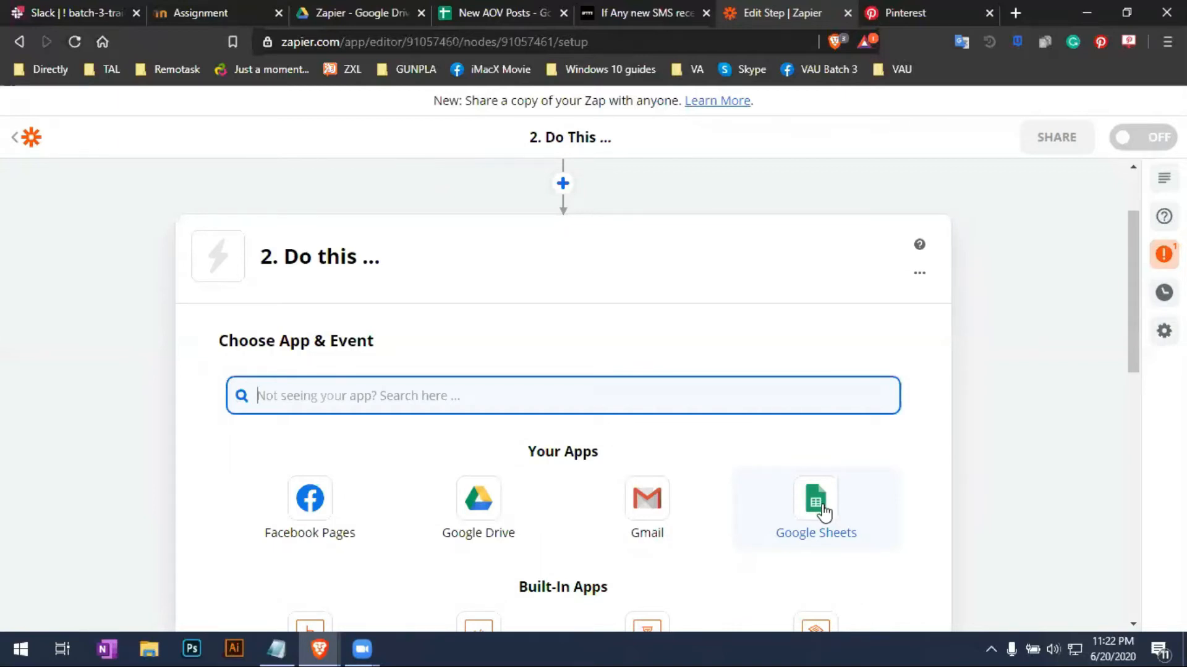
{"action": "left_click", "coordinate": [823, 512]}
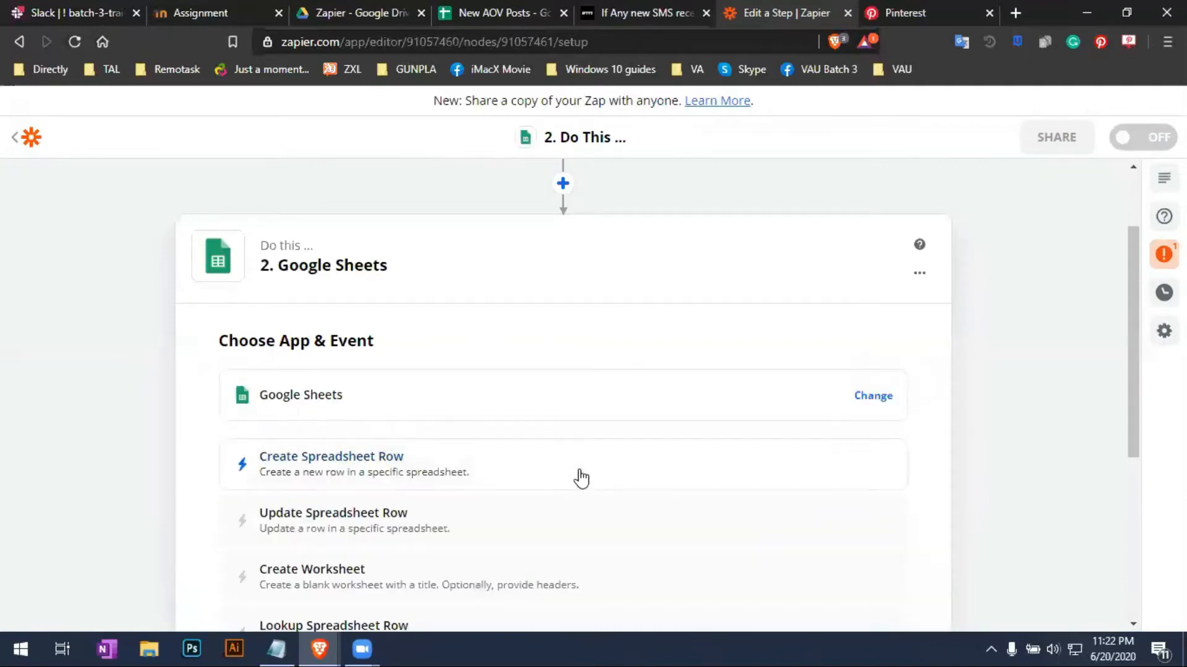
{"action": "scroll", "coordinate": [581, 478], "scroll_direction": "down", "scroll_amount": 1}
{"action": "scroll", "coordinate": [492, 437], "scroll_direction": "down", "scroll_amount": 3}
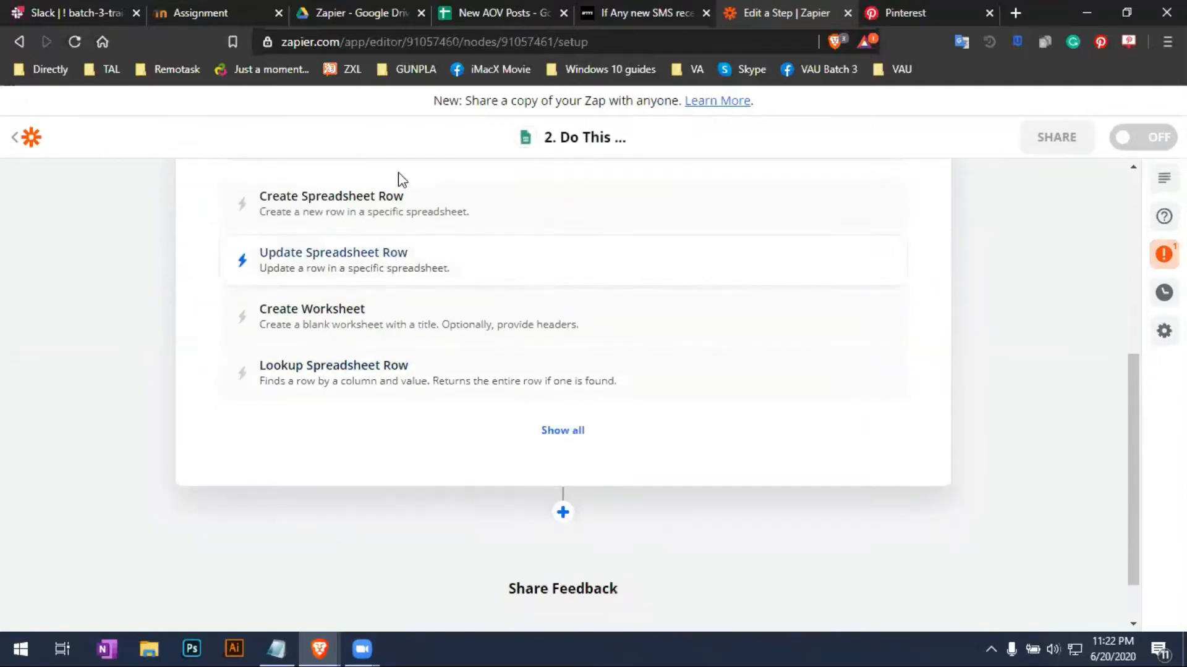
{"action": "scroll", "coordinate": [408, 290], "scroll_direction": "up", "scroll_amount": 2}
{"action": "left_click", "coordinate": [405, 299]}
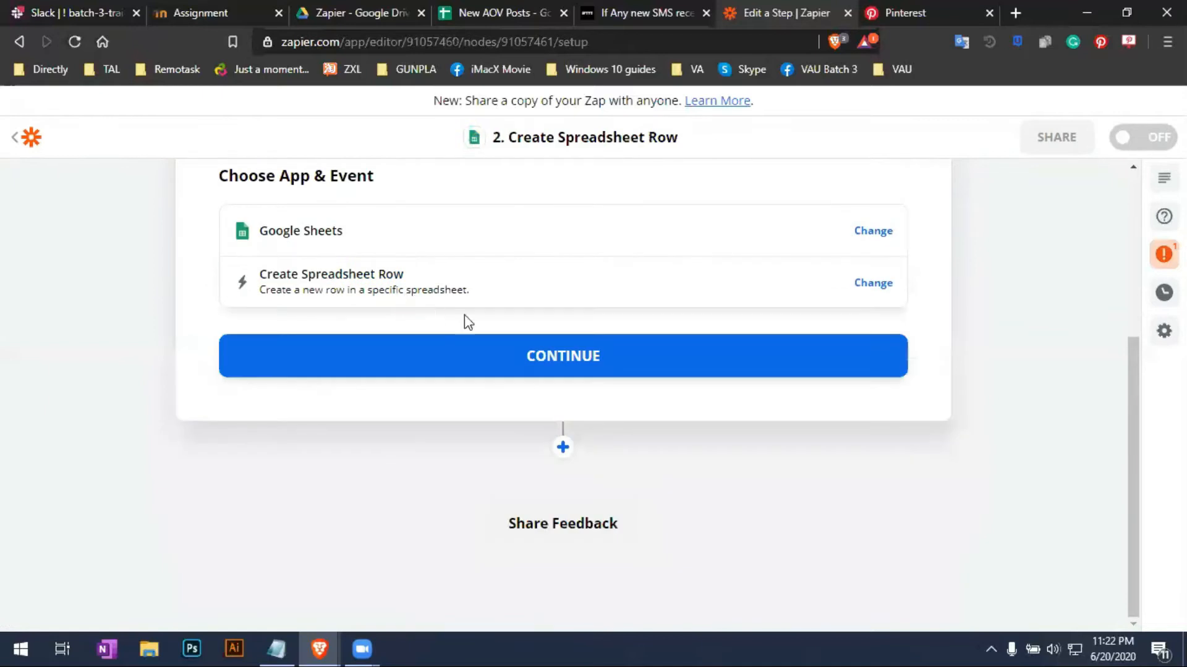
{"action": "left_click", "coordinate": [599, 364]}
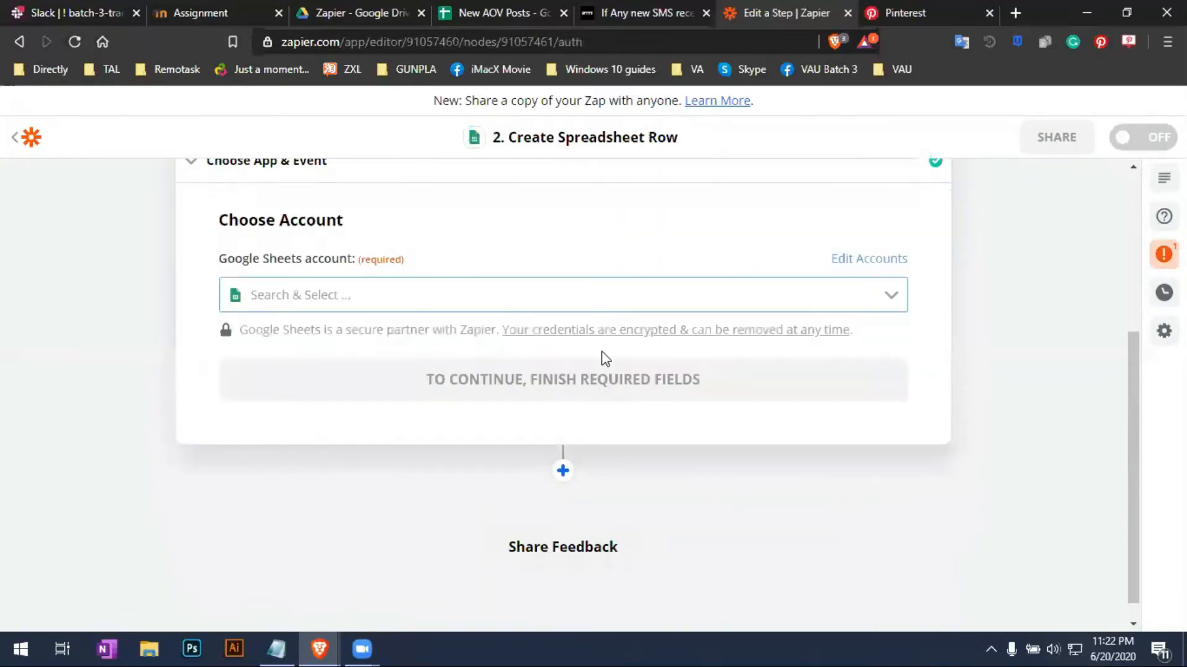
Use the saved Google Sheets account for the action and continue to the row customization
{"action": "left_click", "coordinate": [539, 295]}
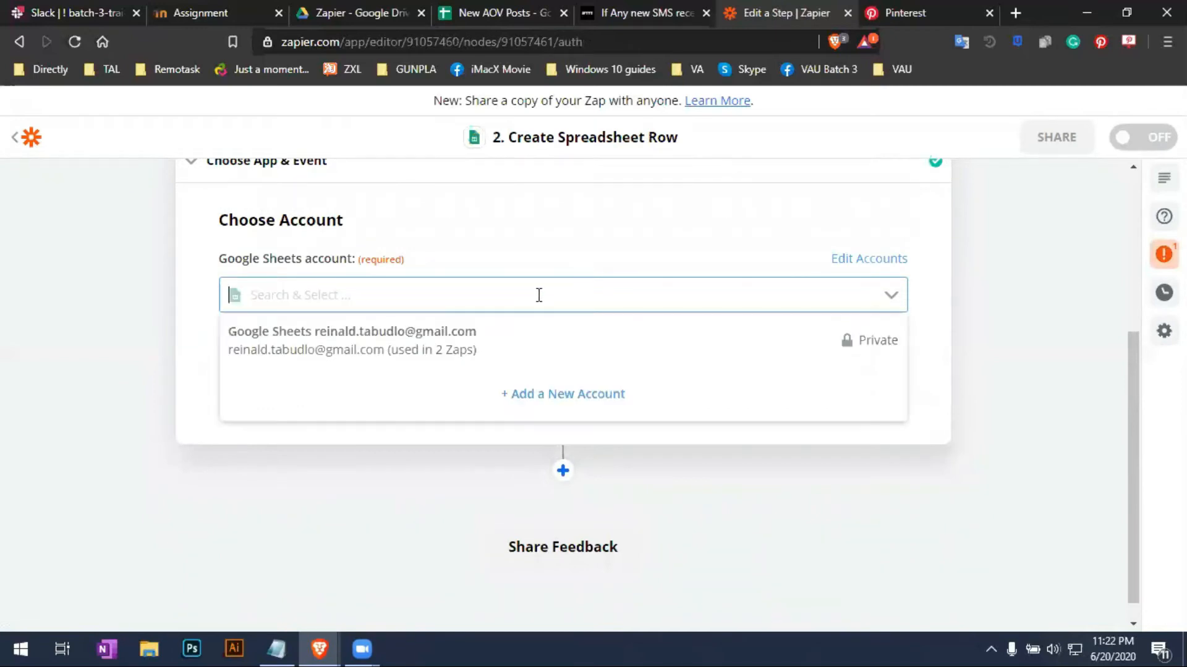
{"action": "left_click", "coordinate": [438, 341]}
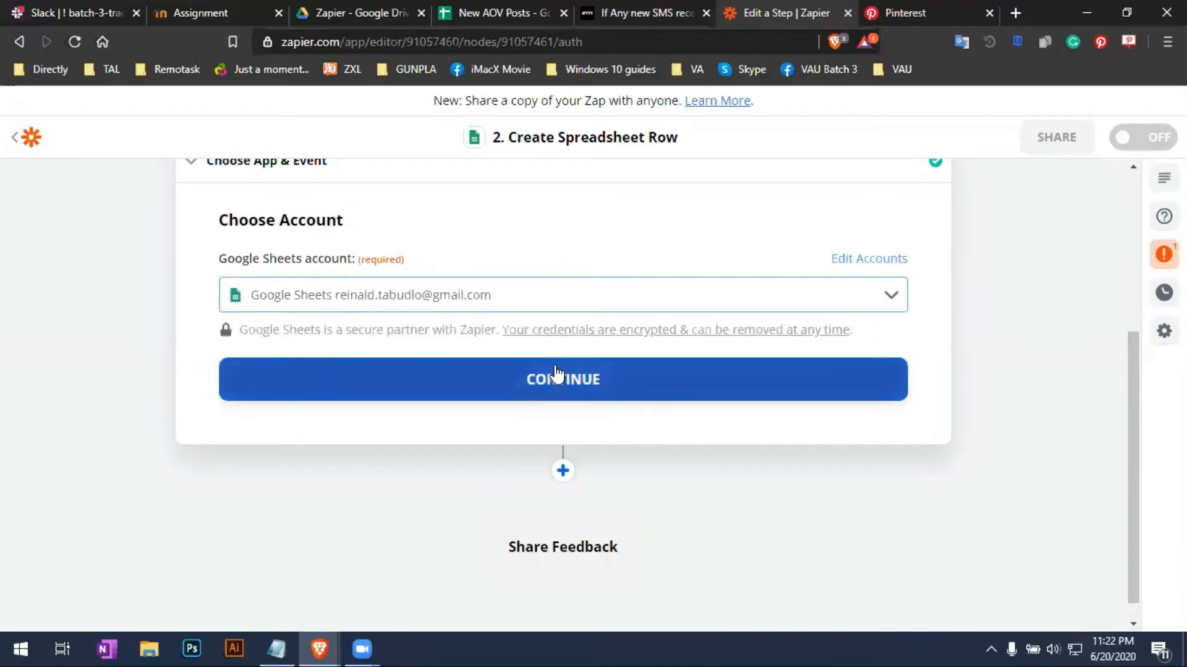
{"action": "left_click", "coordinate": [555, 383]}
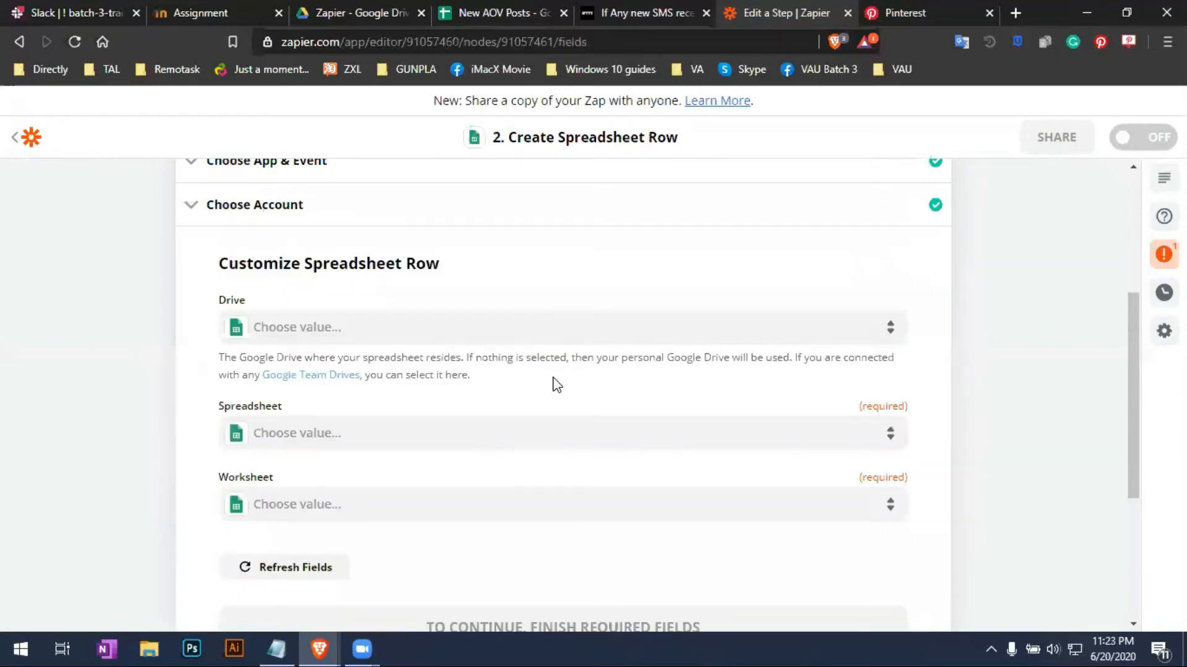
Choose the New AOV Posts spreadsheet and its Sheet1 worksheet as the destination for the new row
{"action": "left_click", "coordinate": [625, 448]}
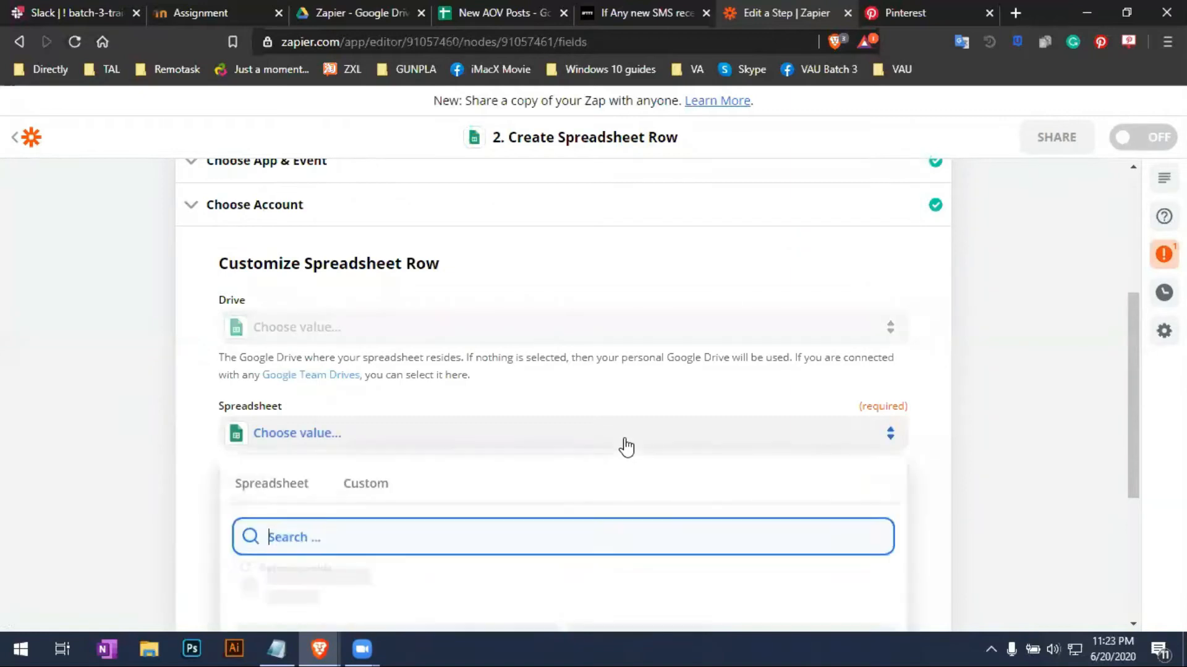
{"action": "scroll", "coordinate": [625, 436], "scroll_direction": "down", "scroll_amount": 1}
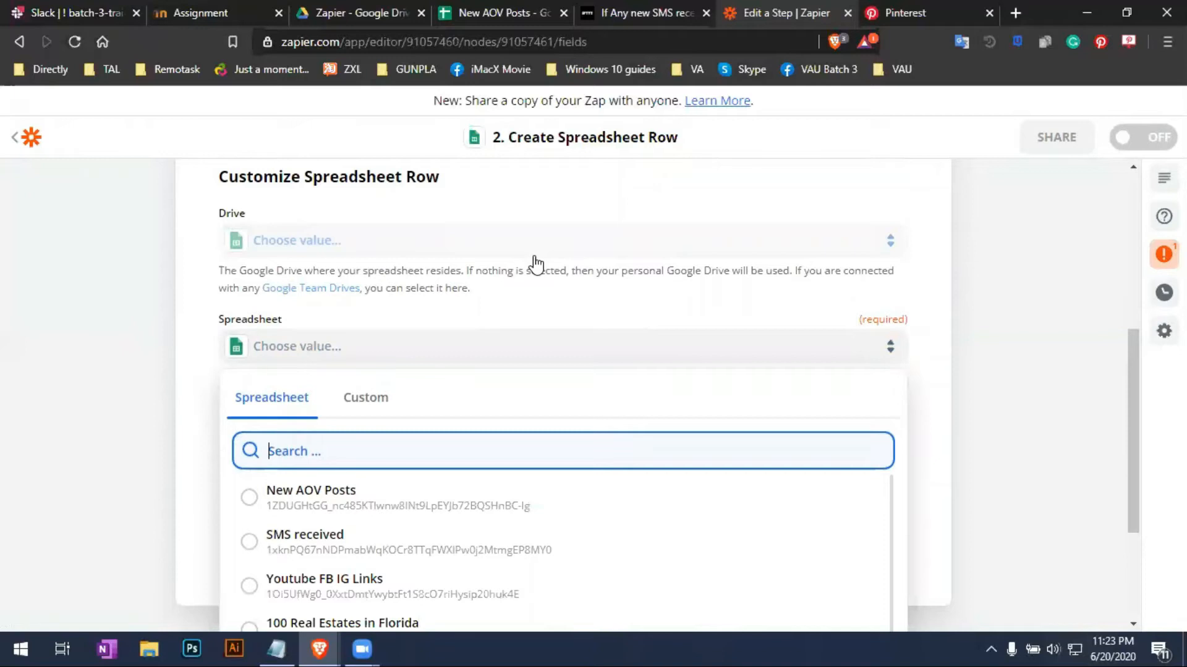
{"action": "scroll", "coordinate": [890, 479], "scroll_direction": "down", "scroll_amount": 2}
{"action": "scroll", "coordinate": [834, 564], "scroll_direction": "up", "scroll_amount": 2}
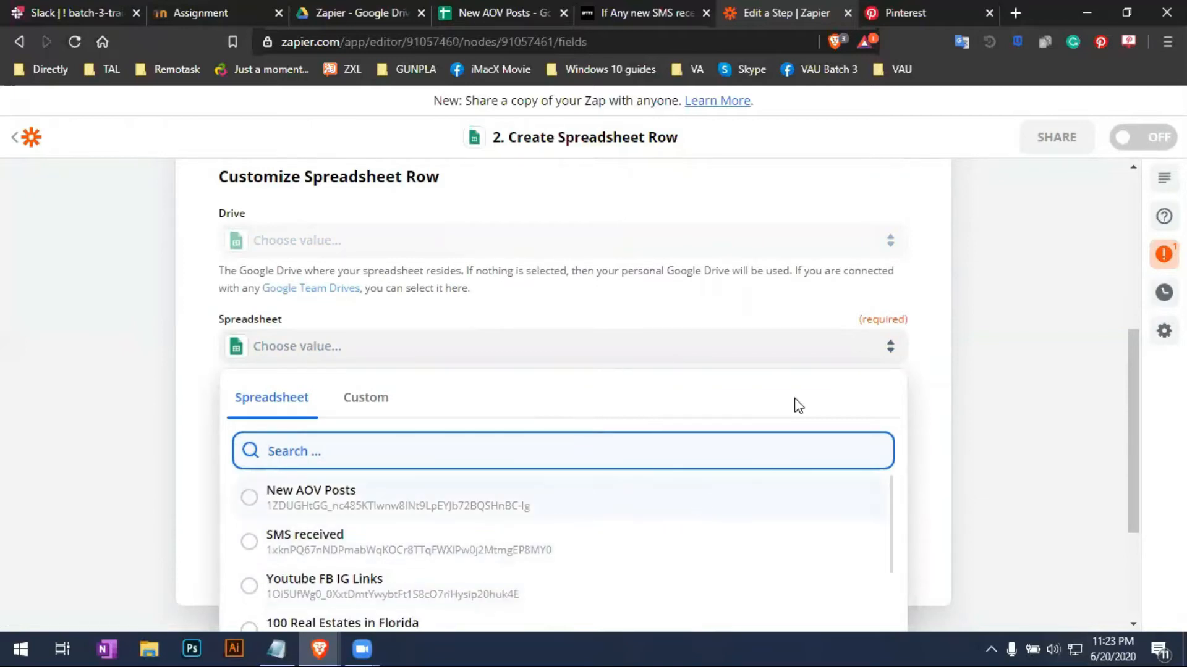
{"action": "scroll", "coordinate": [804, 395], "scroll_direction": "down", "scroll_amount": 2}
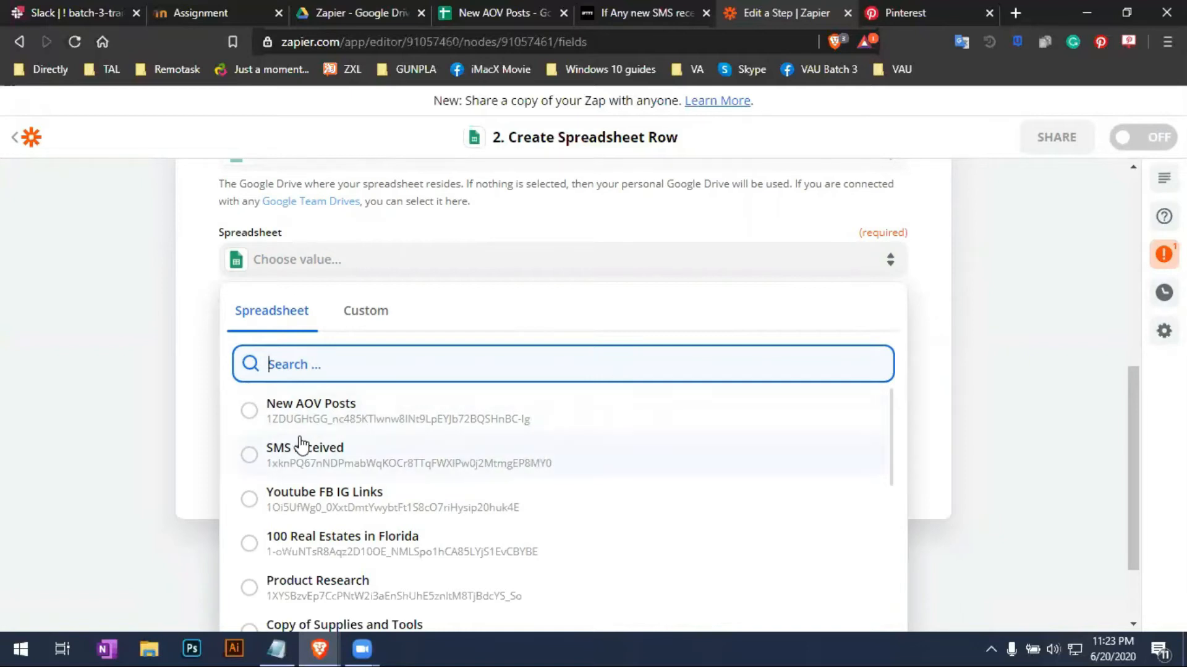
{"action": "left_click", "coordinate": [251, 411]}
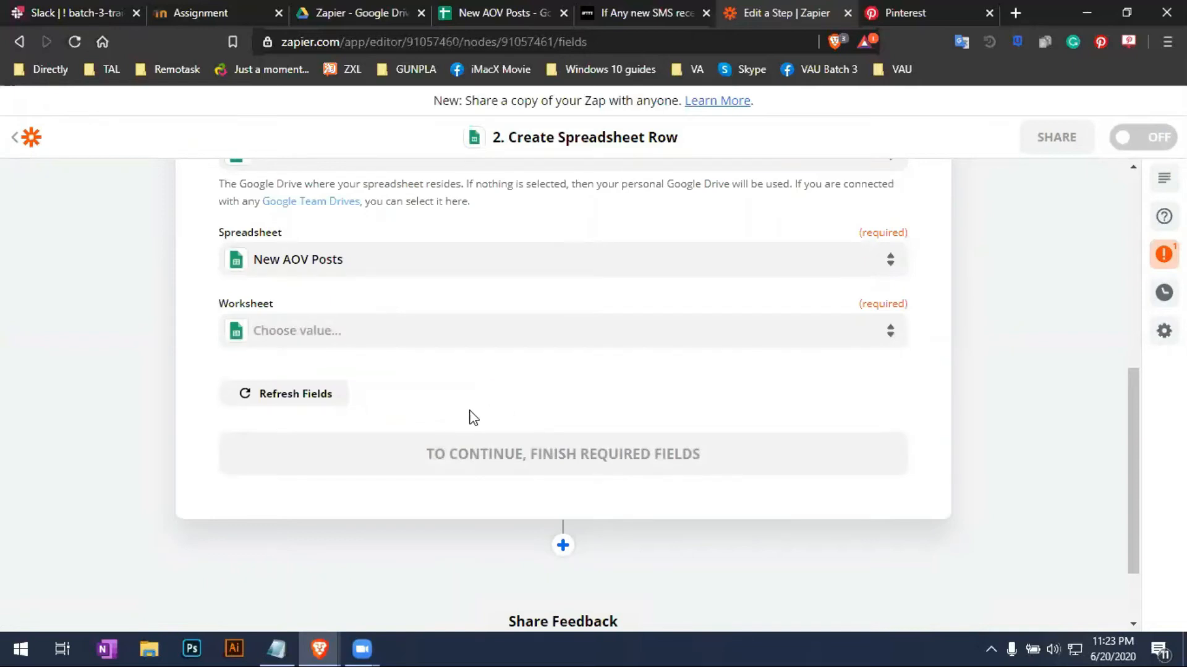
{"action": "left_click", "coordinate": [555, 337]}
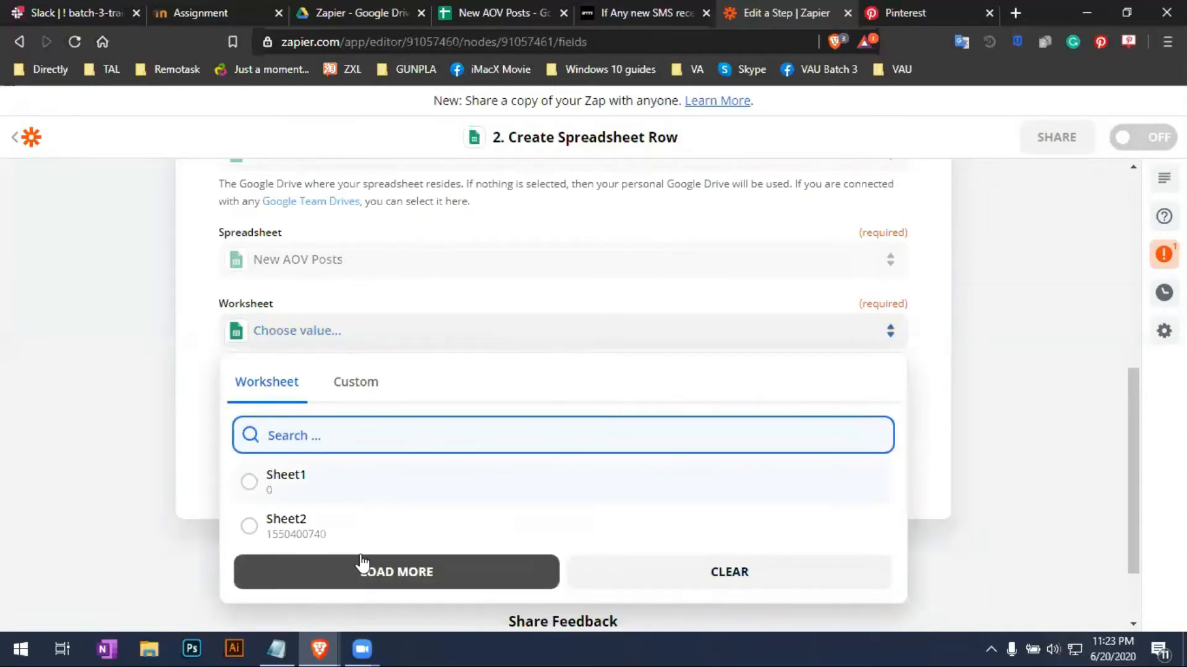
{"action": "left_click", "coordinate": [272, 482]}
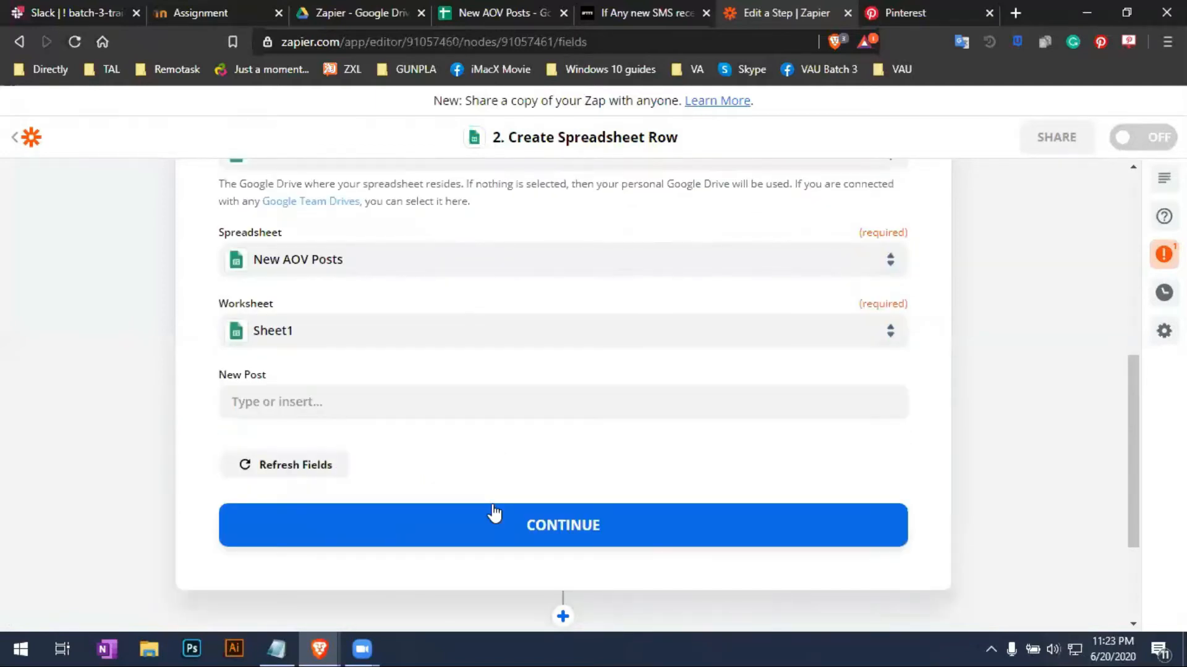
Continue from the row customization to the data test with the New Post field empty, and check the test summary
{"action": "left_click", "coordinate": [574, 405]}
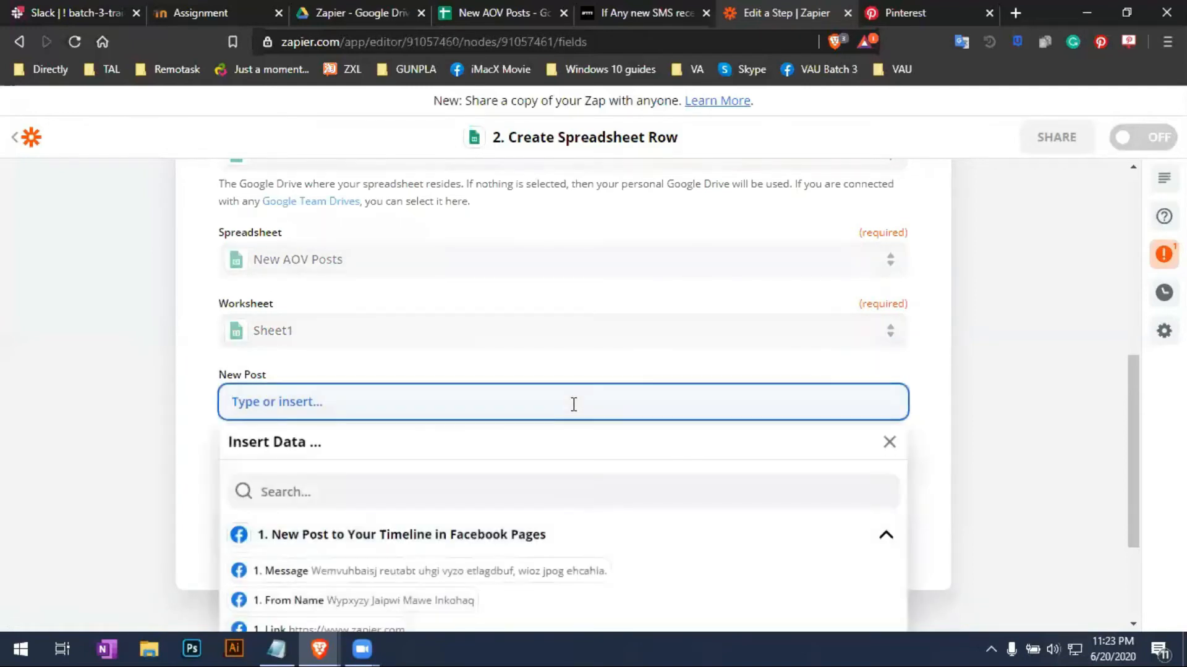
{"action": "left_click", "coordinate": [387, 379]}
{"action": "scroll", "coordinate": [556, 442], "scroll_direction": "down", "scroll_amount": 3}
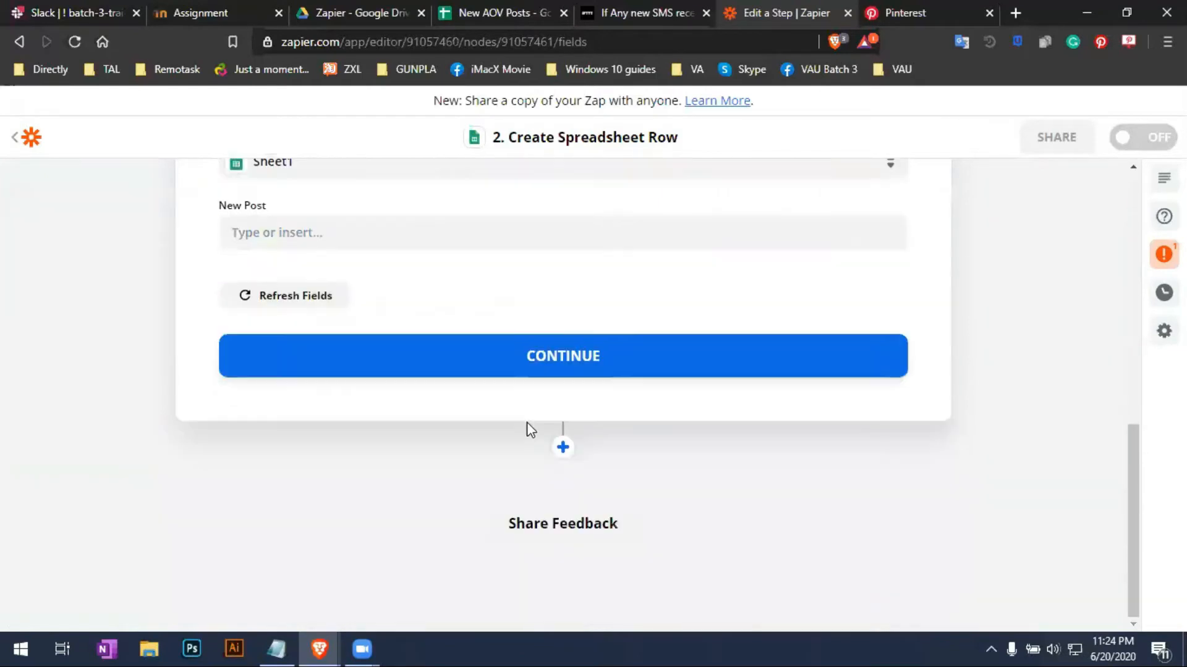
{"action": "left_click", "coordinate": [575, 358]}
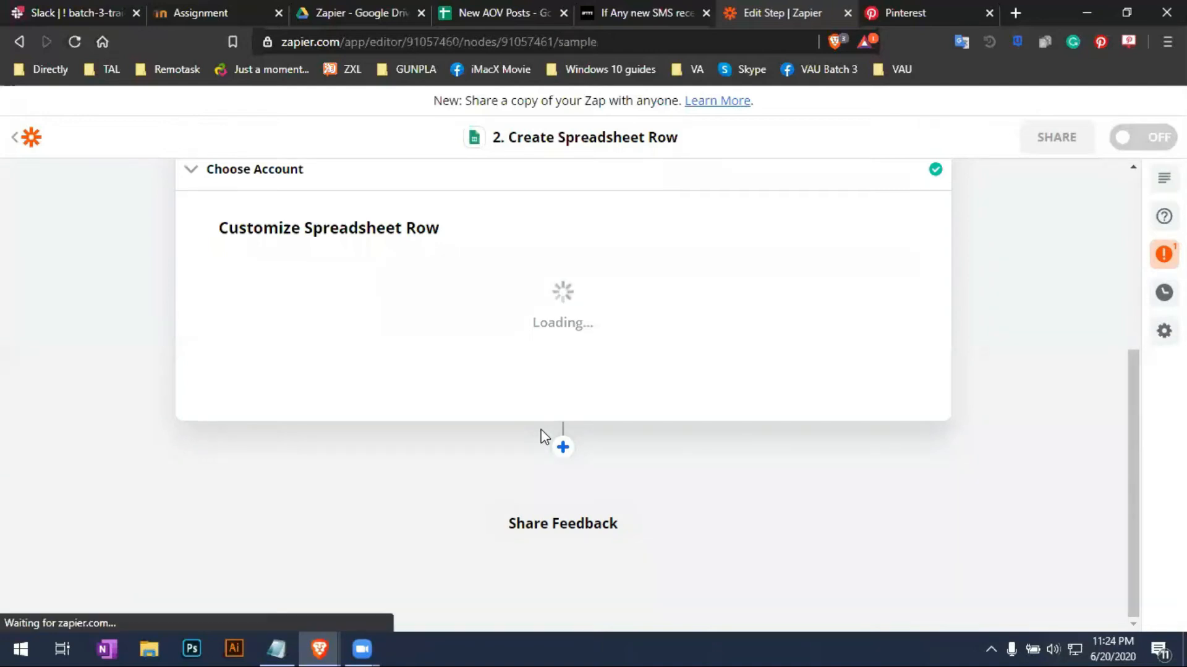
{"action": "scroll", "coordinate": [470, 462], "scroll_direction": "up", "scroll_amount": 3}
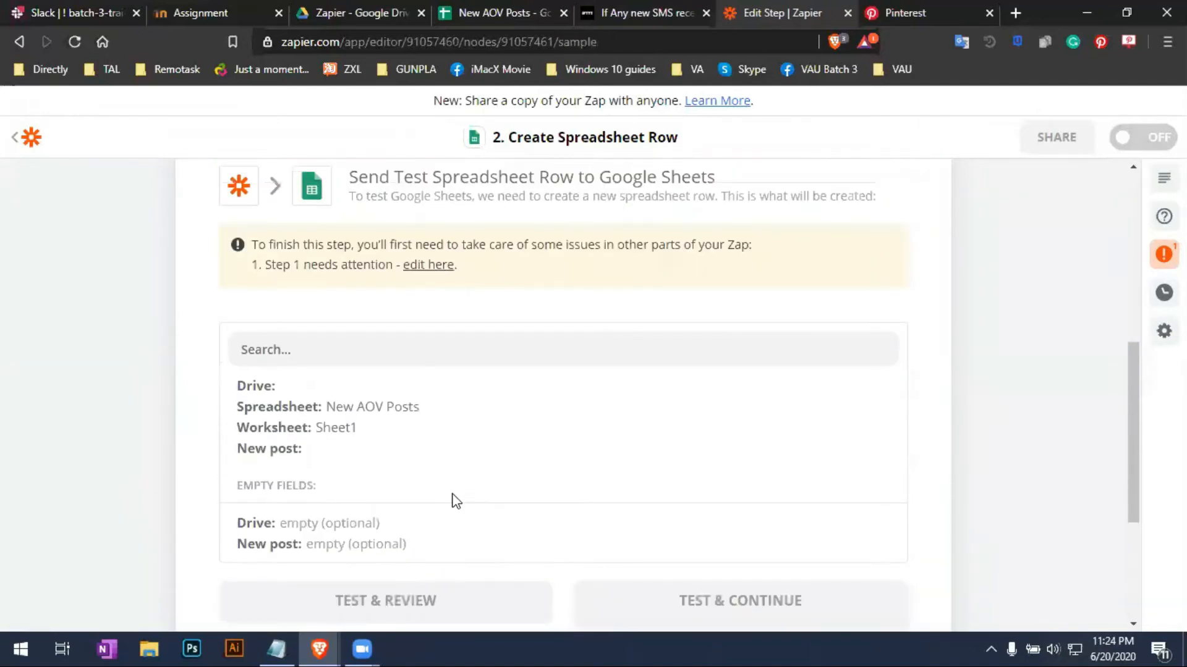
{"action": "scroll", "coordinate": [461, 470], "scroll_direction": "down", "scroll_amount": 4}
{"action": "scroll", "coordinate": [451, 371], "scroll_direction": "up", "scroll_amount": 6}
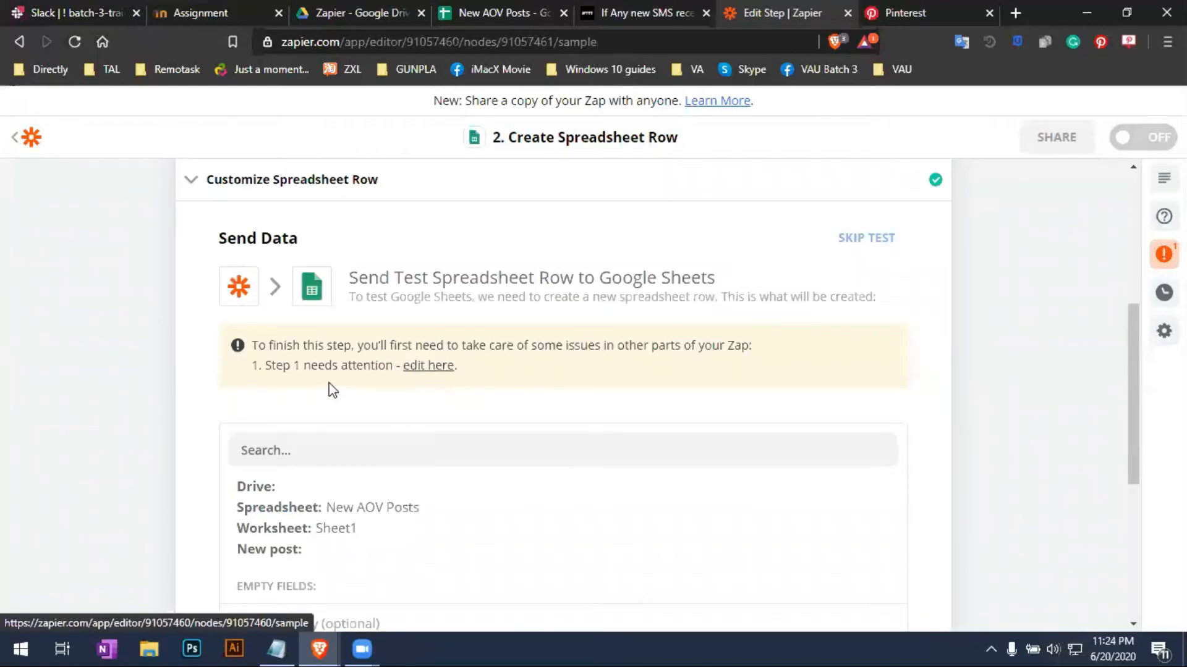
Go back to the Facebook Pages trigger that needs attention and rerun its test
{"action": "left_click", "coordinate": [427, 368]}
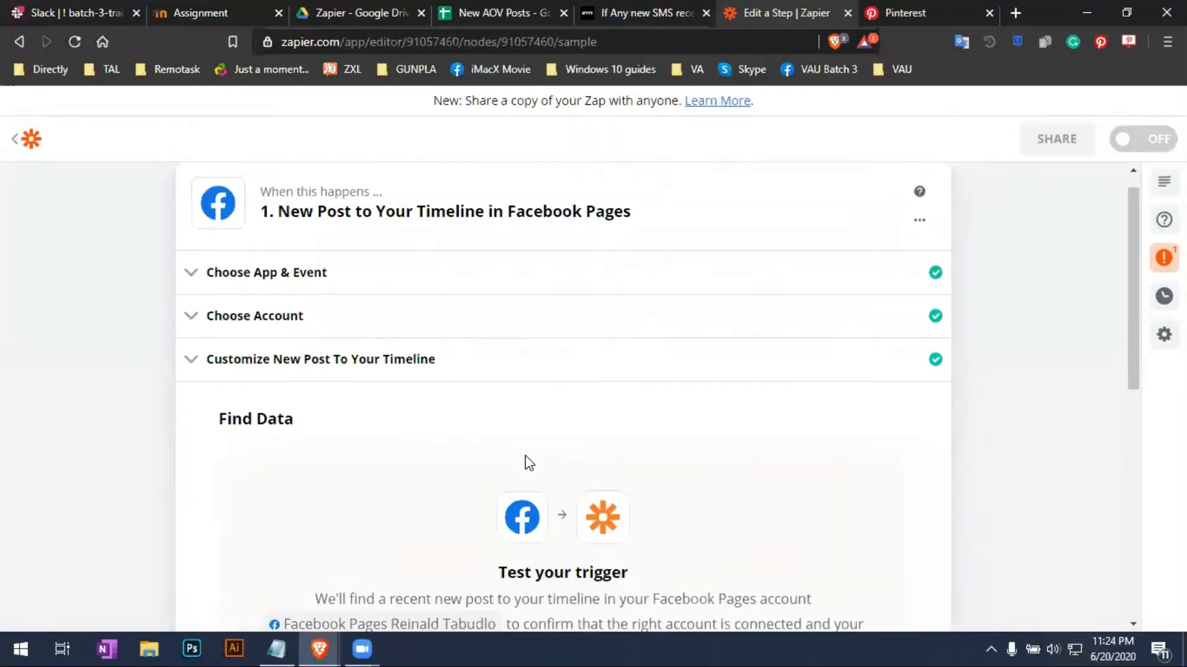
{"action": "scroll", "coordinate": [527, 462], "scroll_direction": "down", "scroll_amount": 3}
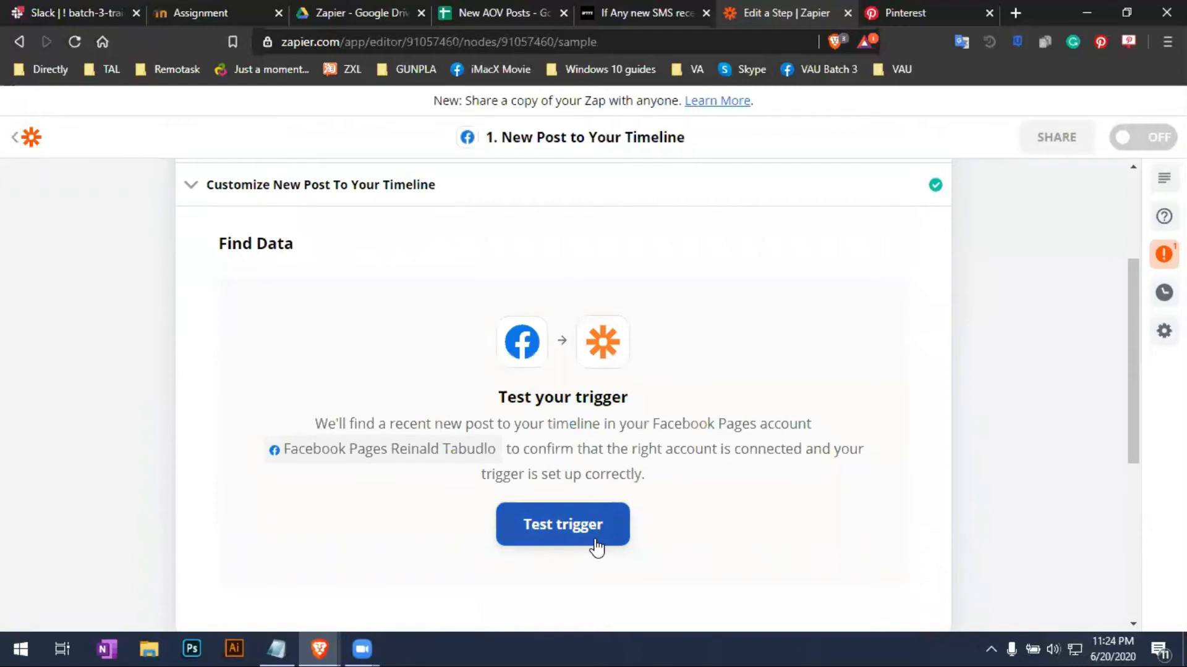
{"action": "left_click", "coordinate": [590, 529]}
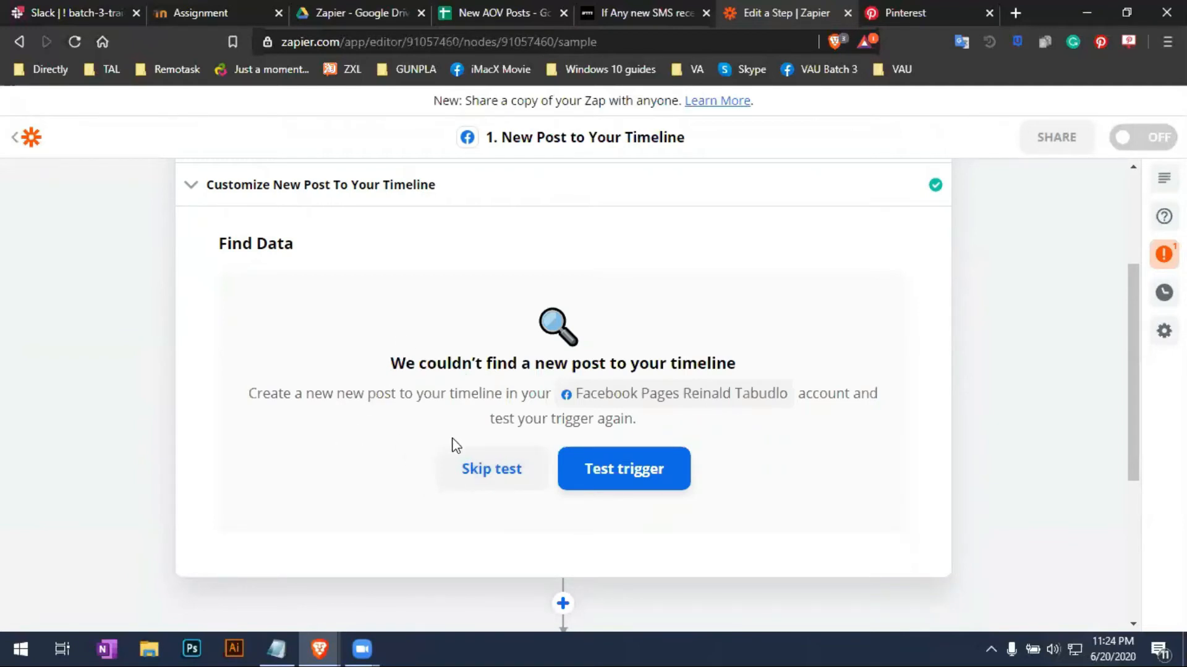
Open facebook.com in a new browser tab and go to the Alexa's Organic Vegetables page
{"action": "left_click", "coordinate": [1014, 13]}
{"action": "type", "text": "facebook.com"}
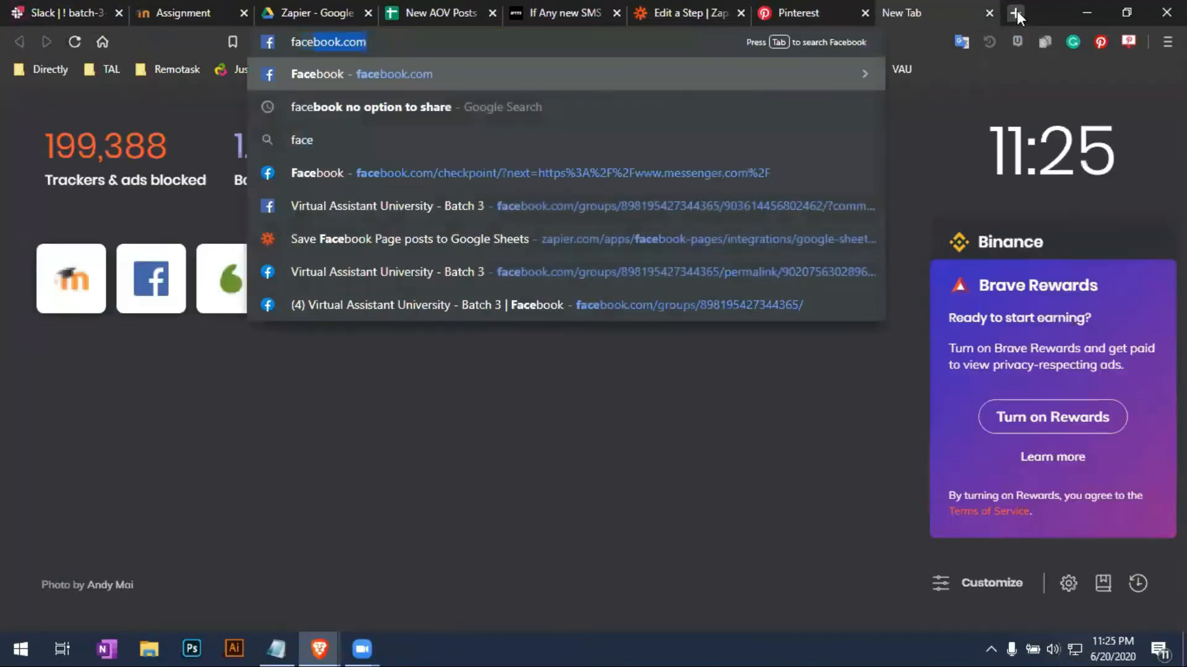
{"action": "key", "text": "Return"}
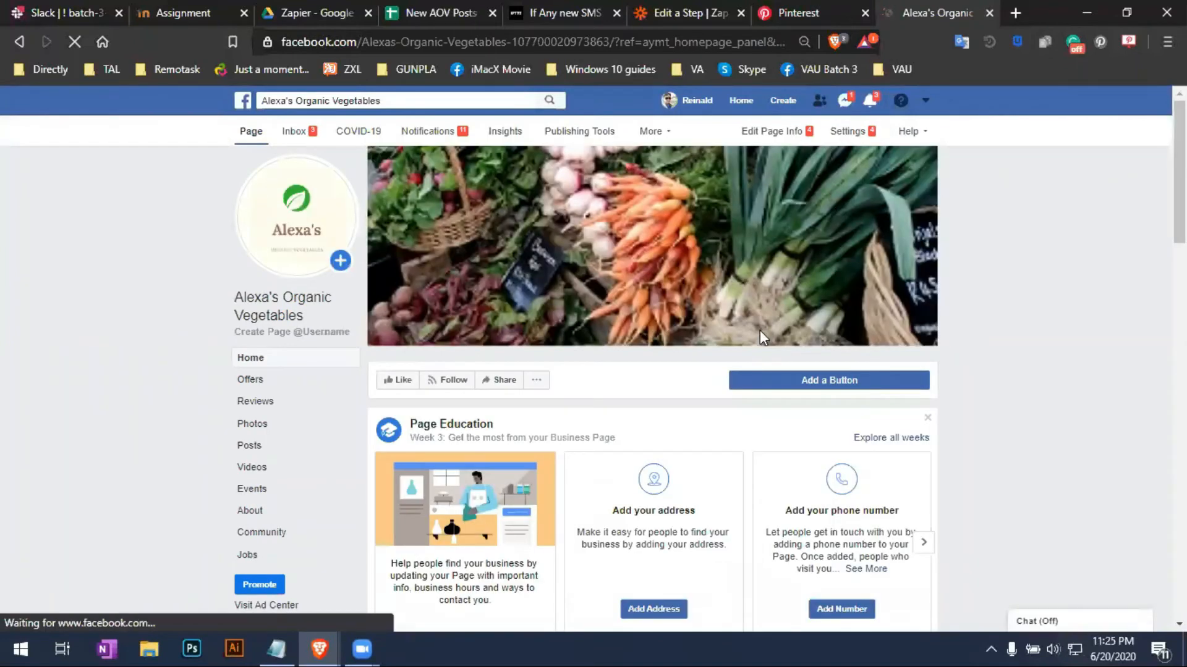
Publish a page post containing picture 1 from the Pictures folder and the text "Test post. Please disregard"
{"action": "scroll", "coordinate": [759, 330], "scroll_direction": "down", "scroll_amount": 6}
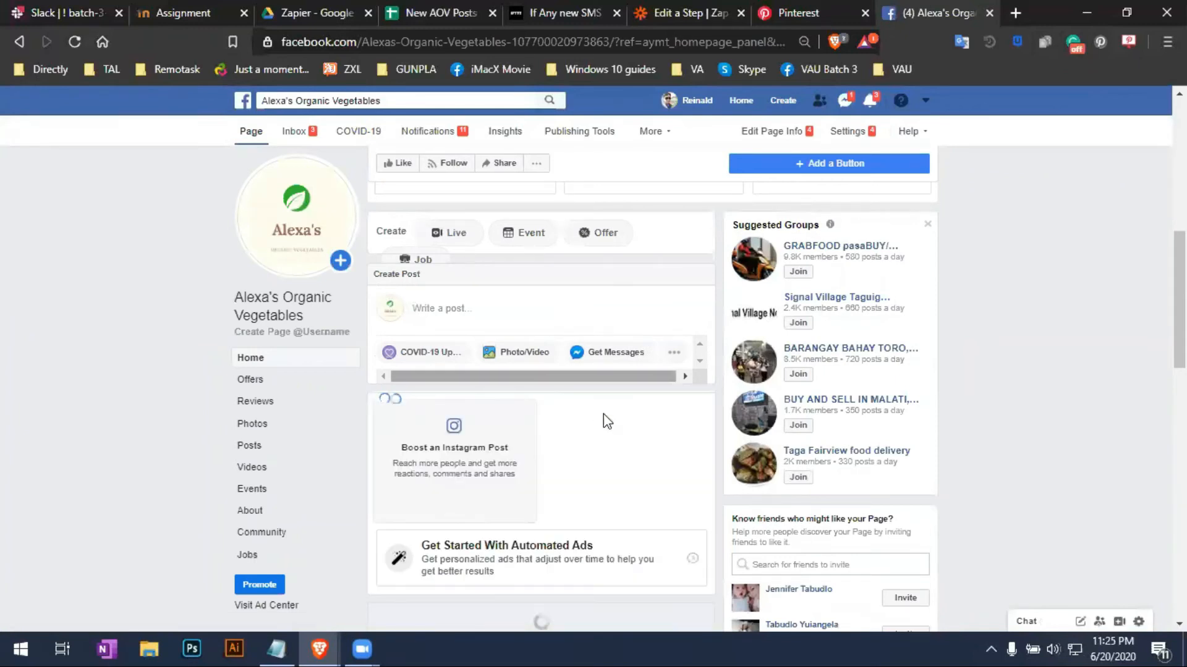
{"action": "left_click", "coordinate": [514, 355]}
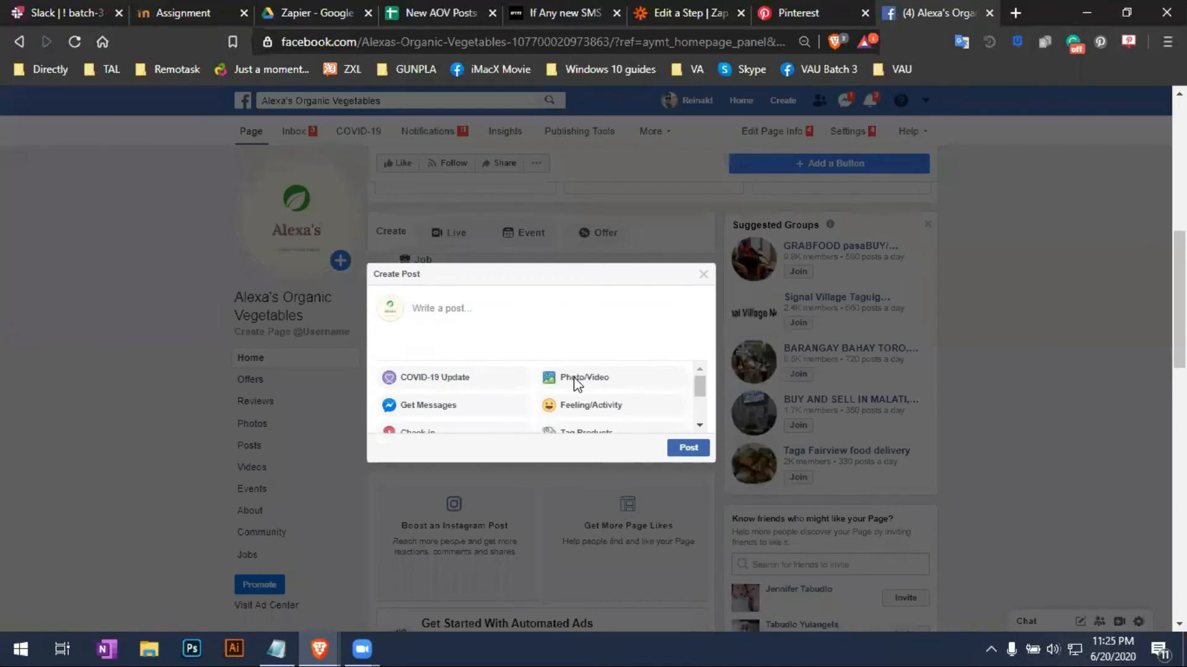
{"action": "left_click", "coordinate": [566, 371]}
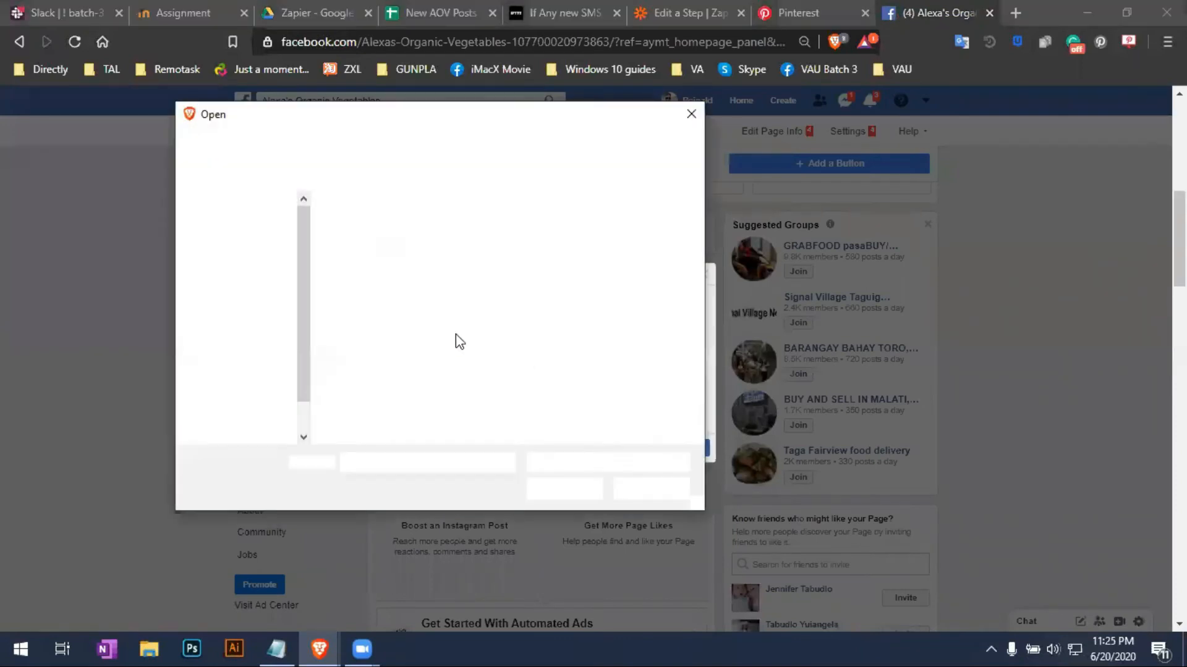
{"action": "left_click", "coordinate": [371, 244]}
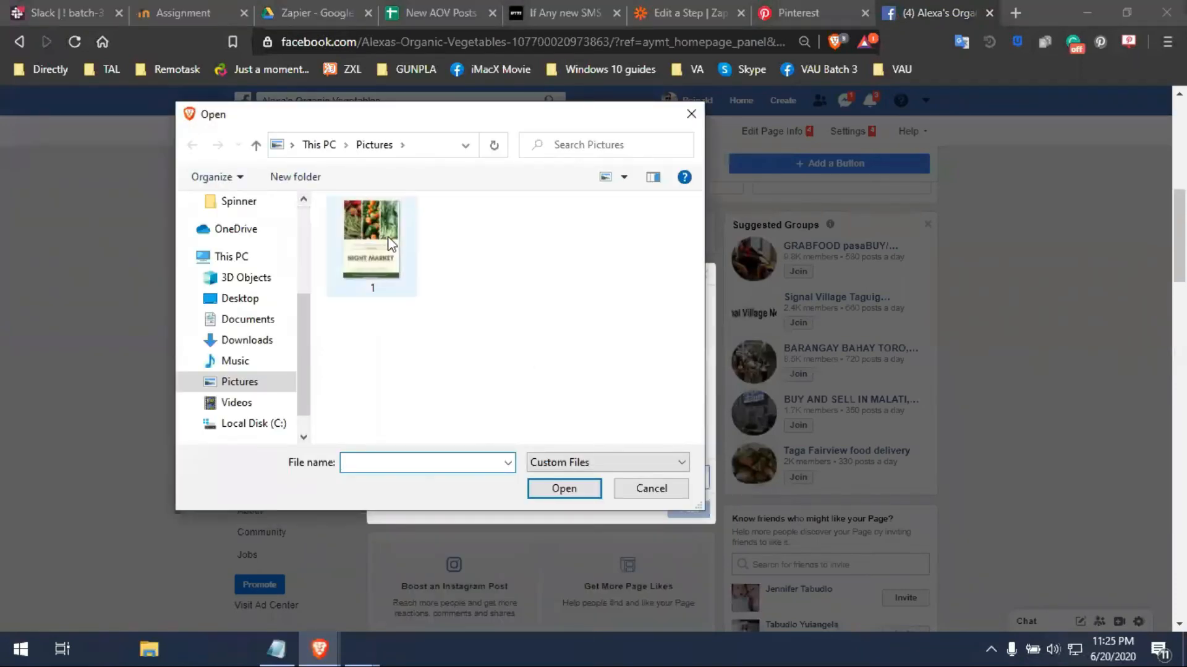
{"action": "left_click", "coordinate": [562, 490]}
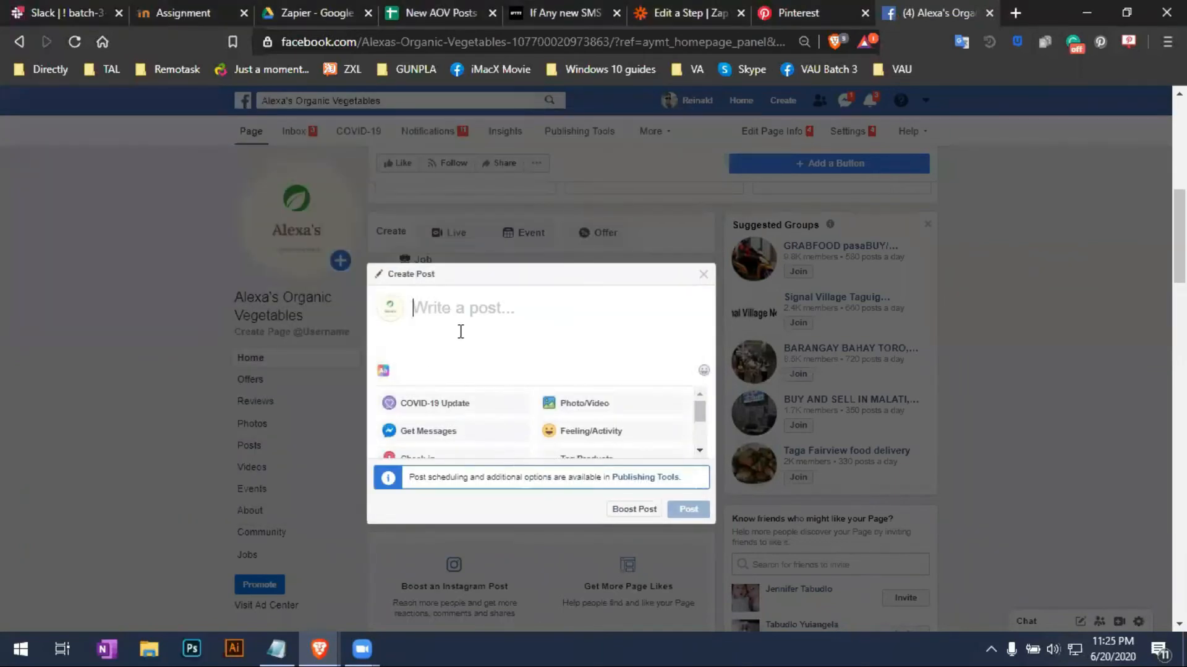
{"action": "type", "text": "Test post. P"}
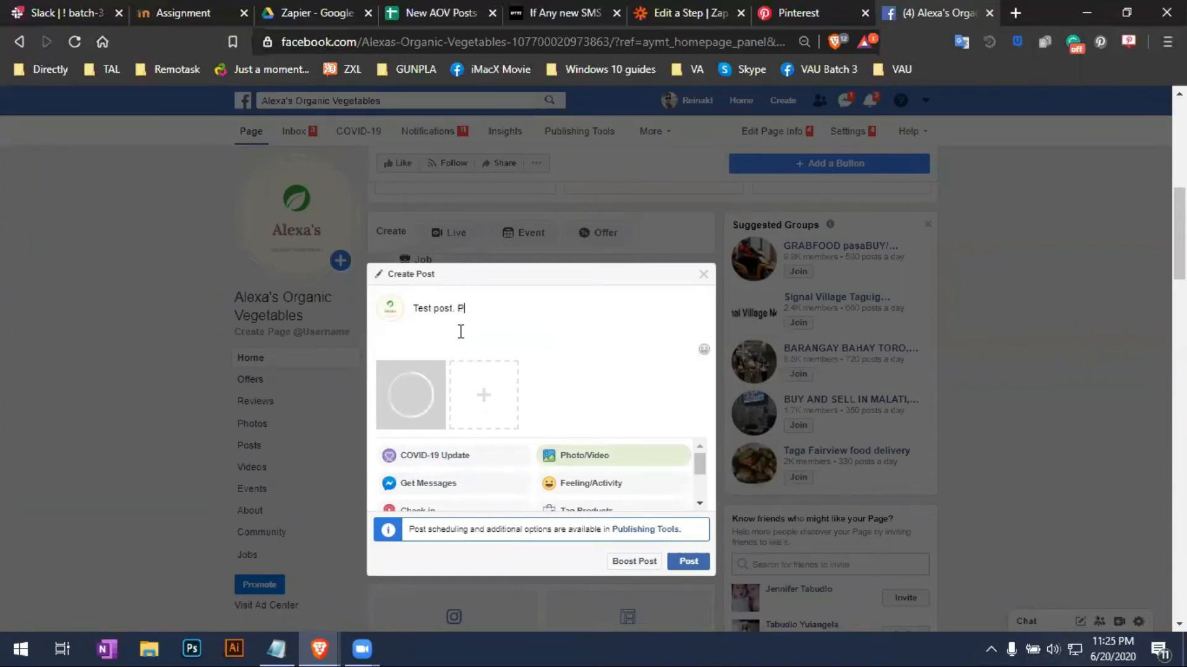
{"action": "type", "text": "lease disregard"}
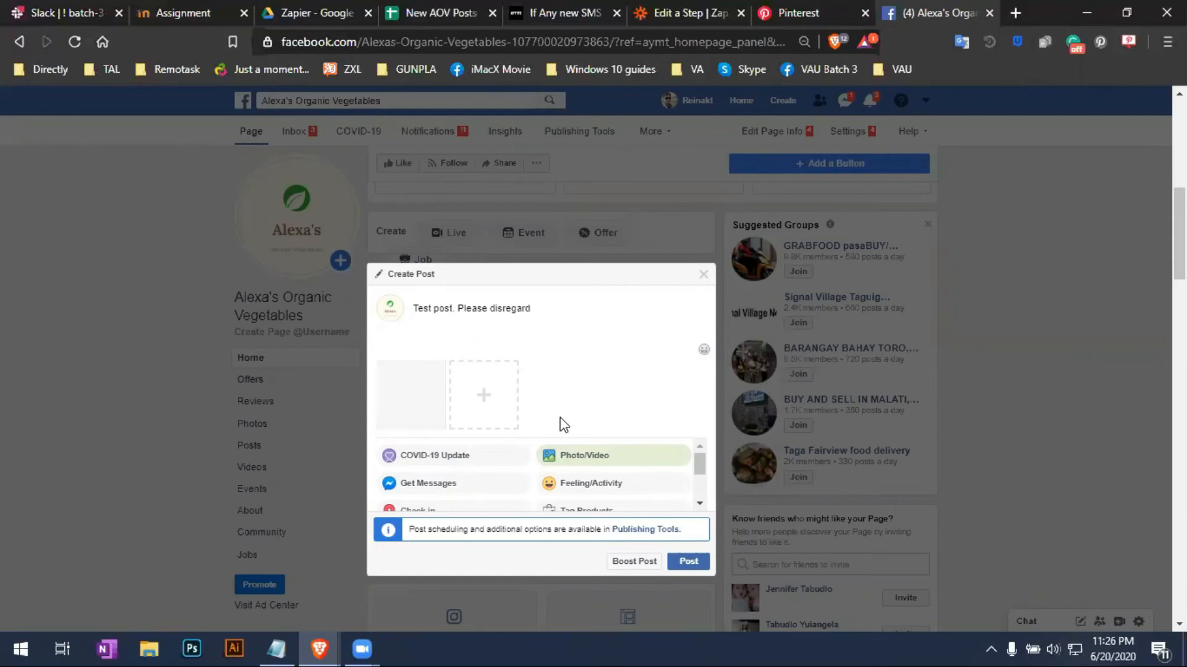
{"action": "left_click", "coordinate": [691, 568]}
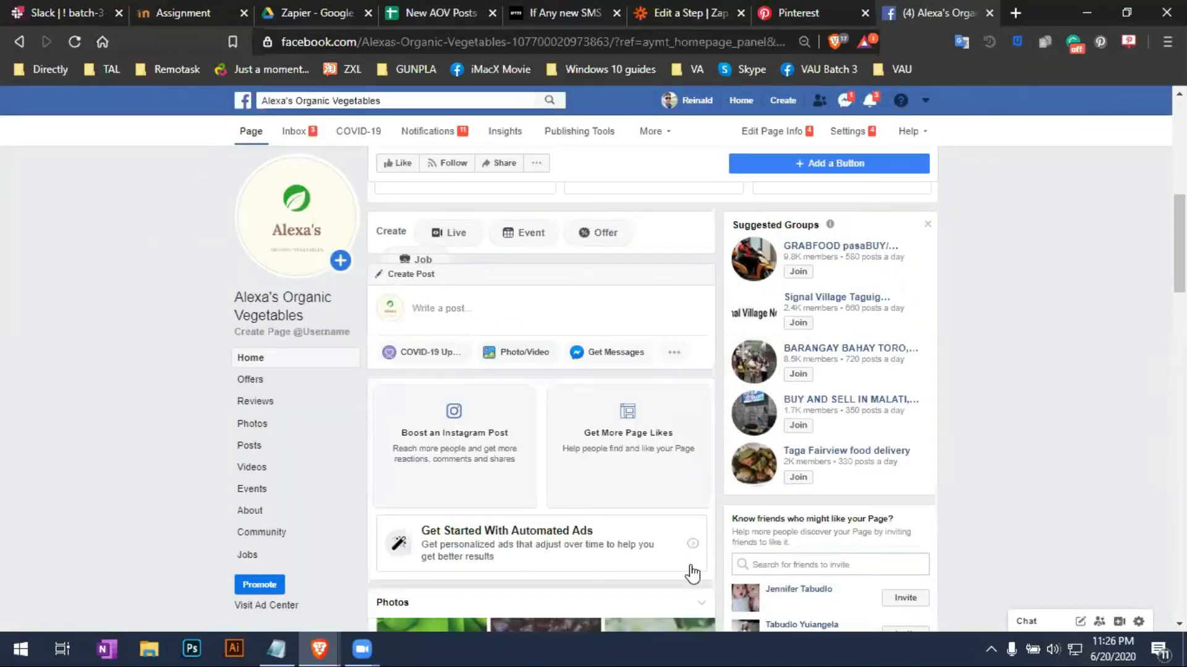
Look through the page's posts for the new test post, reloading the page to refresh them
{"action": "scroll", "coordinate": [614, 521], "scroll_direction": "down", "scroll_amount": 10}
{"action": "scroll", "coordinate": [621, 522], "scroll_direction": "down", "scroll_amount": 4}
{"action": "scroll", "coordinate": [620, 522], "scroll_direction": "up", "scroll_amount": 3}
{"action": "scroll", "coordinate": [623, 520], "scroll_direction": "down", "scroll_amount": 6}
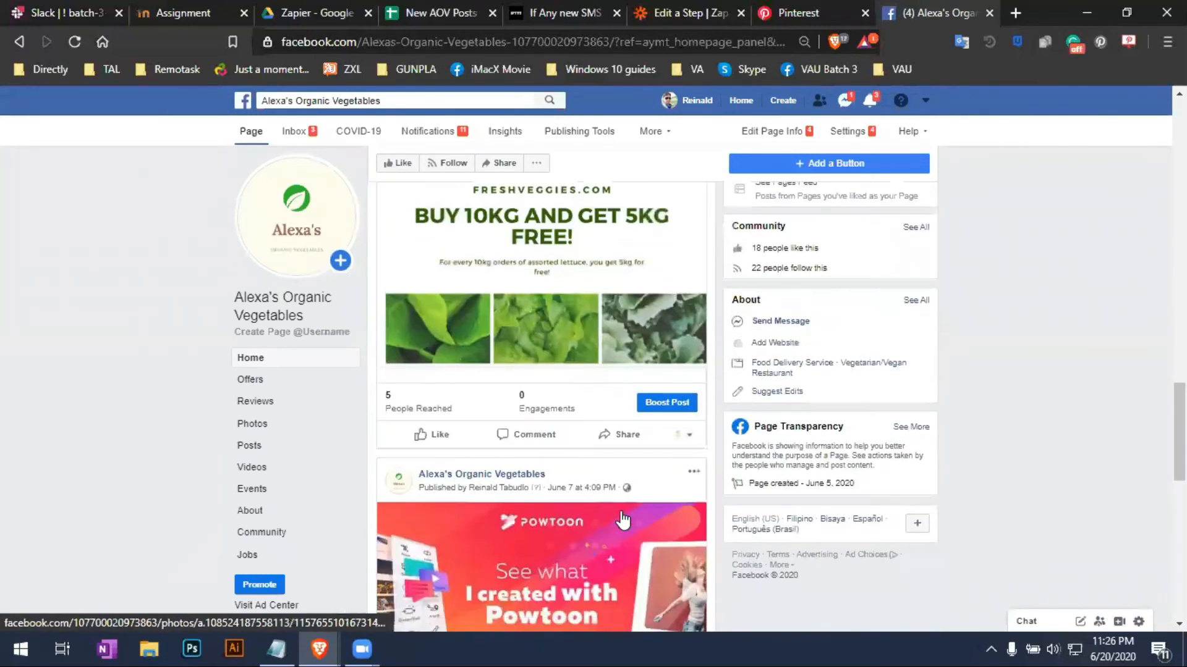
{"action": "scroll", "coordinate": [623, 520], "scroll_direction": "up", "scroll_amount": 4}
{"action": "scroll", "coordinate": [623, 520], "scroll_direction": "down", "scroll_amount": 6}
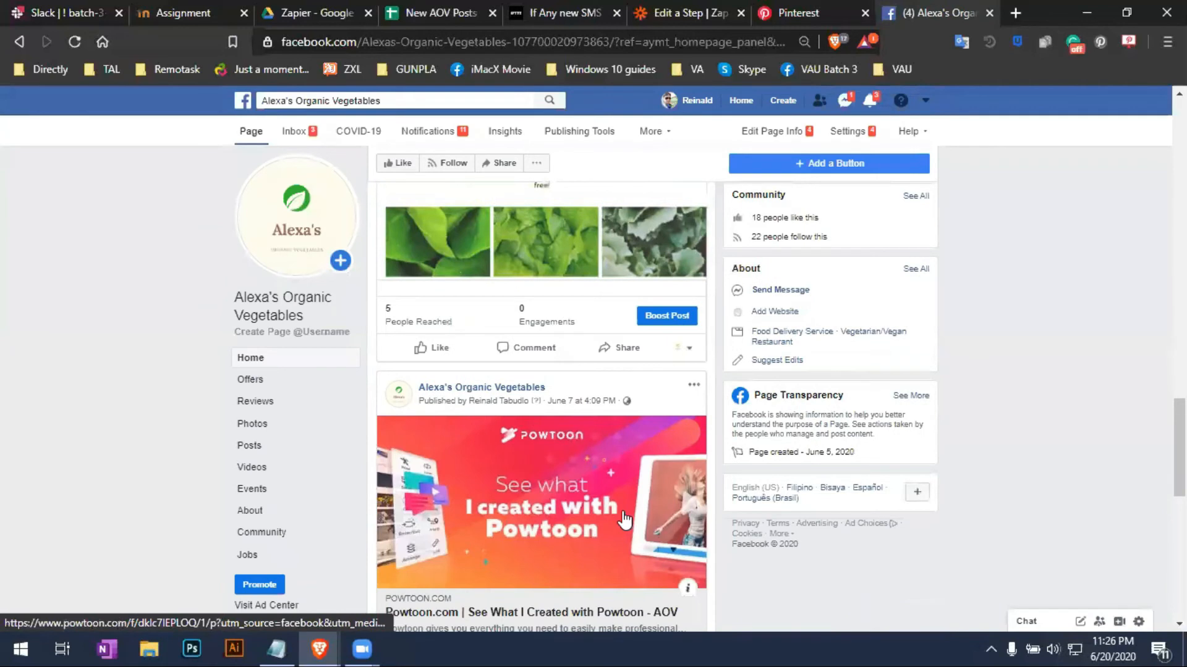
{"action": "scroll", "coordinate": [623, 520], "scroll_direction": "up", "scroll_amount": 10}
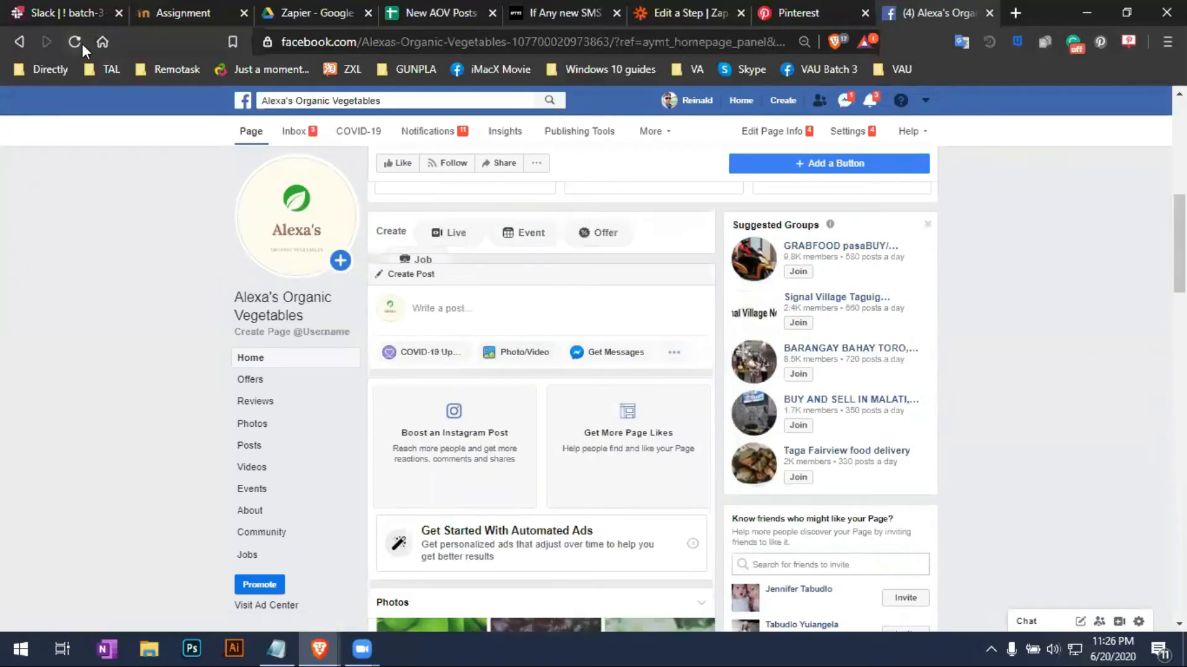
{"action": "left_click", "coordinate": [82, 43]}
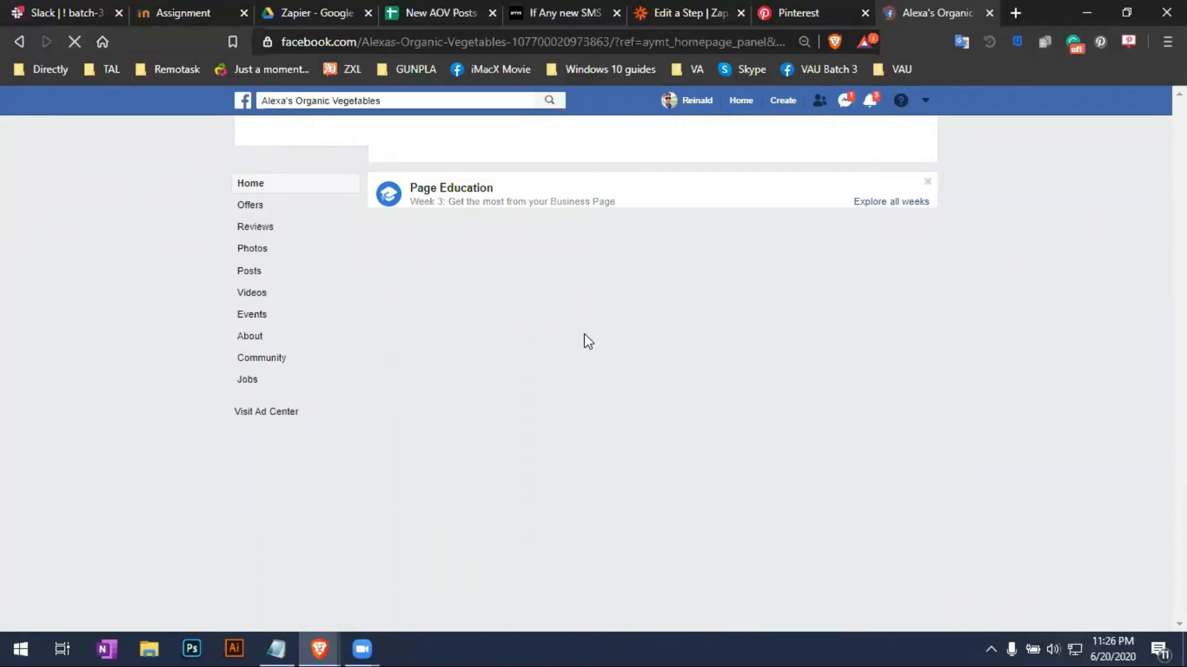
{"action": "scroll", "coordinate": [588, 346], "scroll_direction": "down", "scroll_amount": 5}
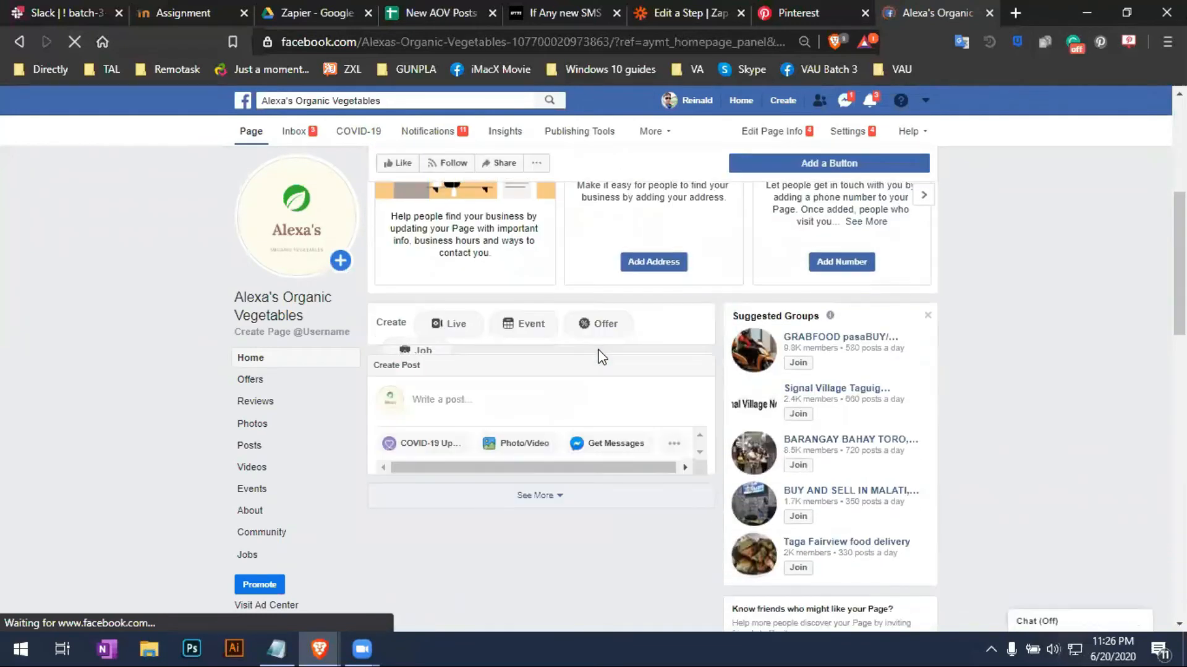
{"action": "scroll", "coordinate": [601, 357], "scroll_direction": "down", "scroll_amount": 3}
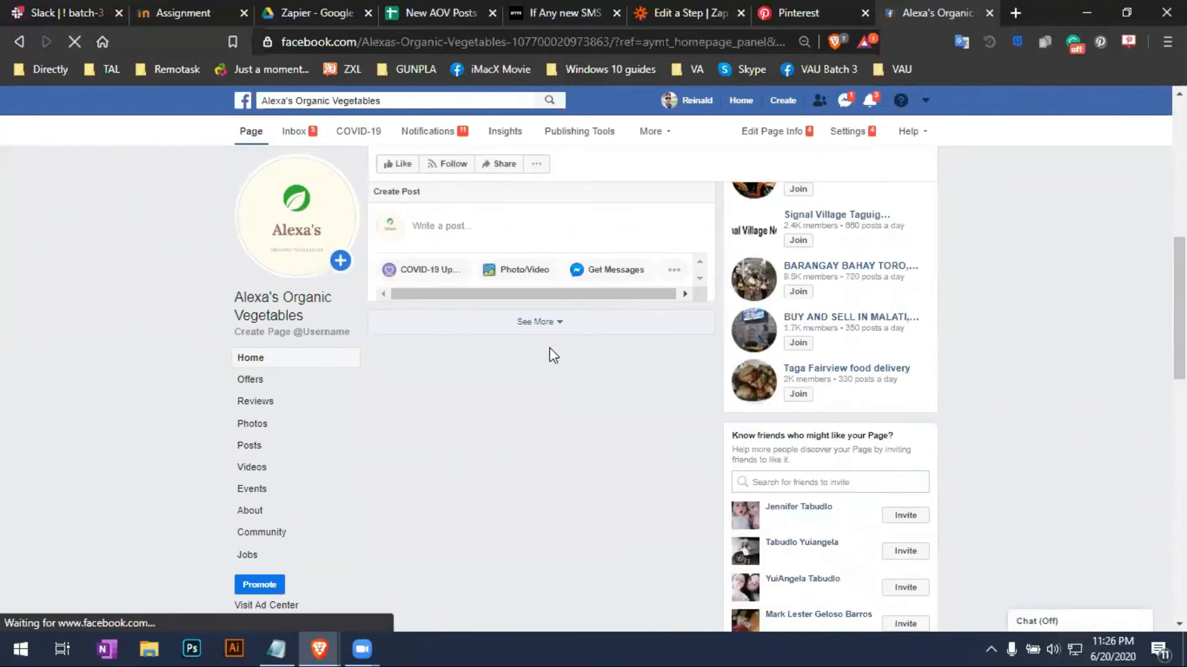
{"action": "scroll", "coordinate": [551, 357], "scroll_direction": "down", "scroll_amount": 3}
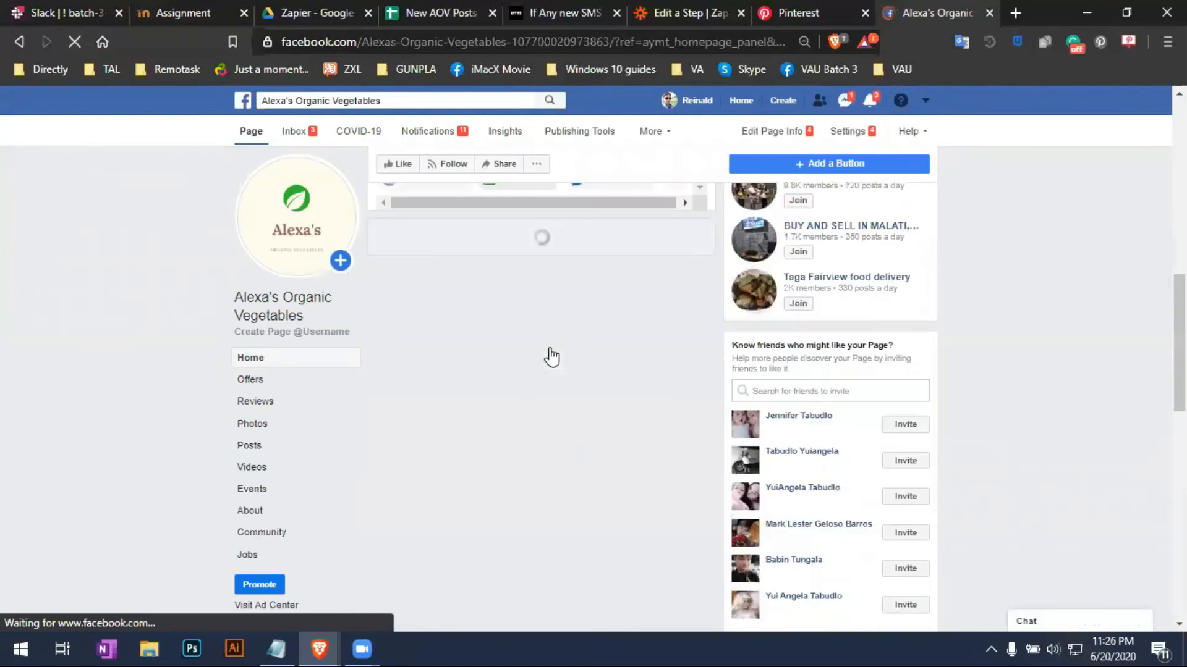
{"action": "scroll", "coordinate": [550, 347], "scroll_direction": "down", "scroll_amount": 2}
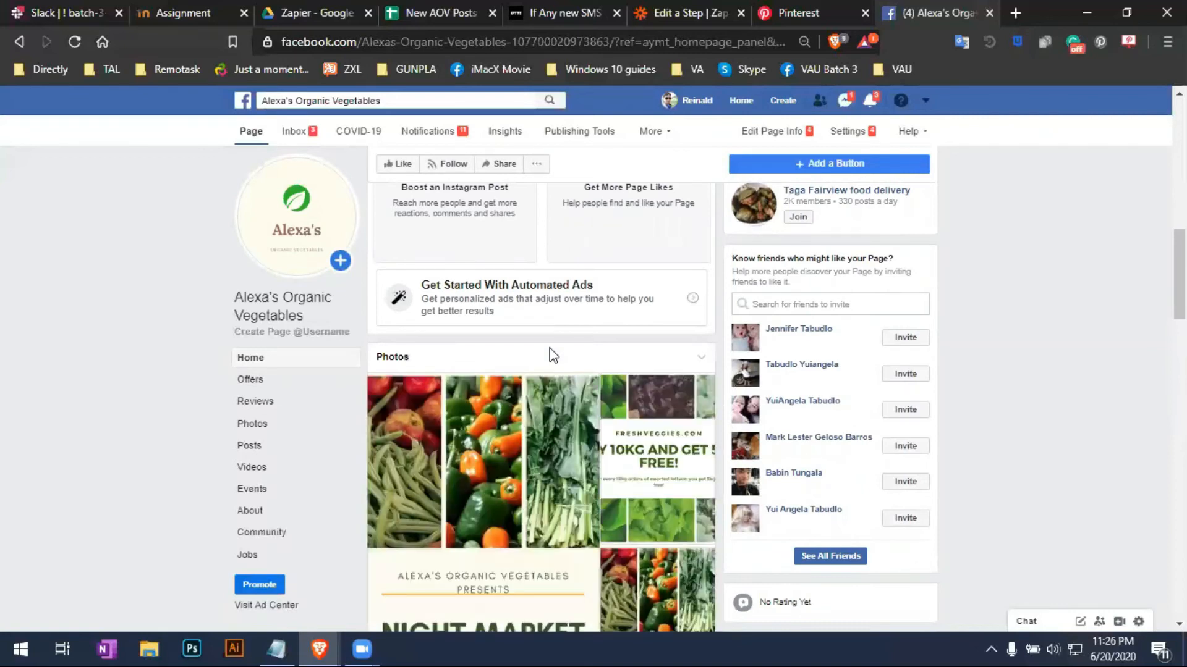
{"action": "scroll", "coordinate": [536, 355], "scroll_direction": "down", "scroll_amount": 7}
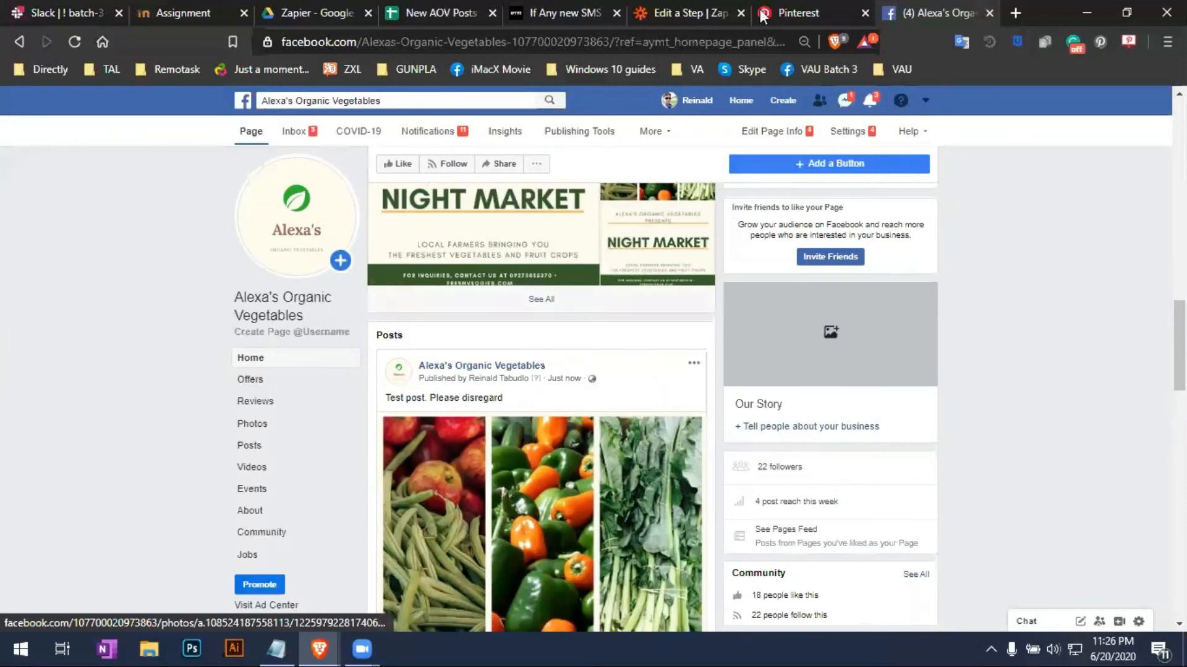
Switch back to the Zapier editor and test the trigger against the newly published post
{"action": "left_click", "coordinate": [691, 9]}
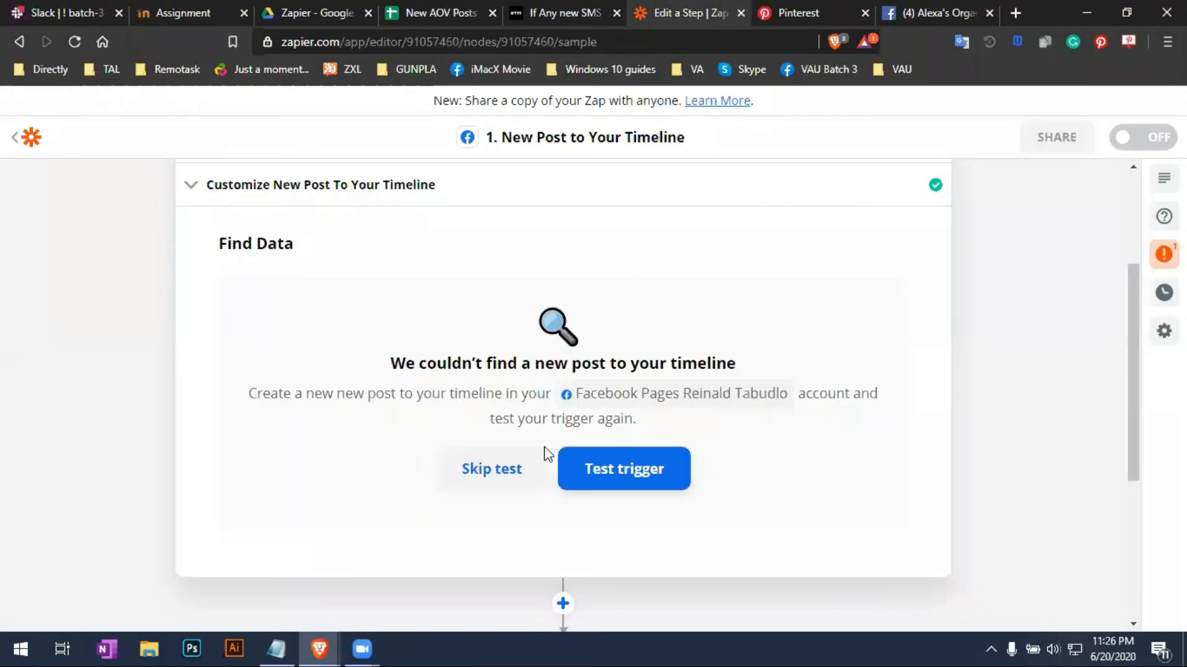
{"action": "scroll", "coordinate": [522, 355], "scroll_direction": "up", "scroll_amount": 3}
{"action": "scroll", "coordinate": [525, 358], "scroll_direction": "down", "scroll_amount": 3}
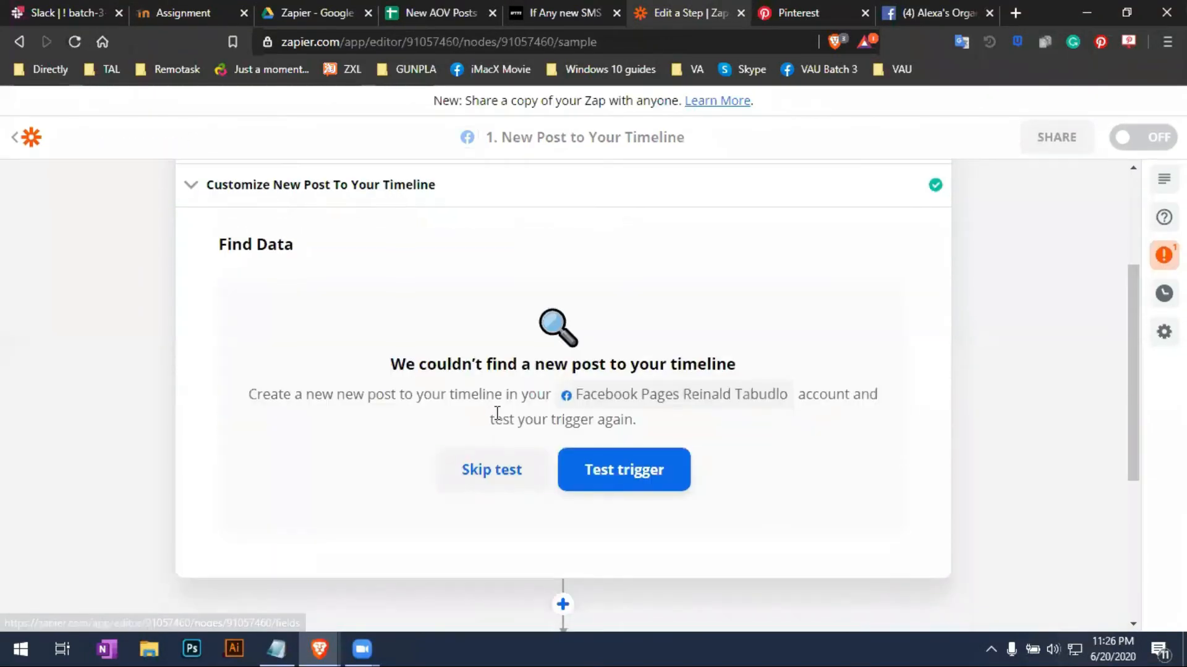
{"action": "left_click", "coordinate": [621, 471]}
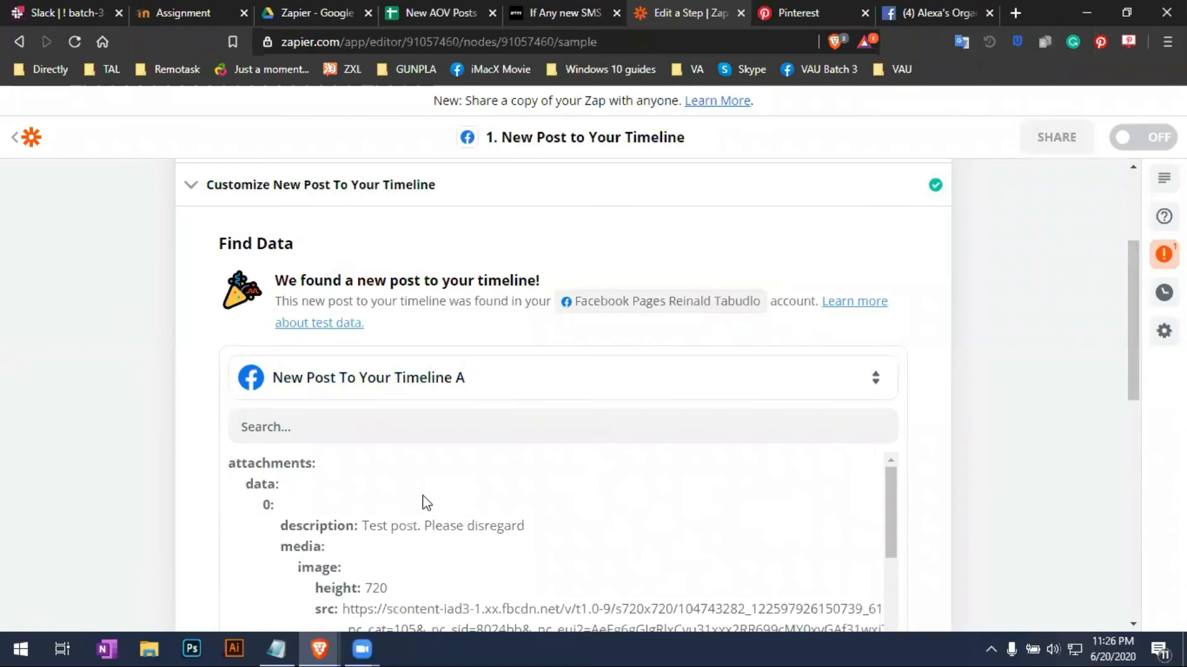
Review the description and message data of the retrieved test post, and continue past the trigger test
{"action": "scroll", "coordinate": [564, 519], "scroll_direction": "down", "scroll_amount": 3}
{"action": "scroll", "coordinate": [563, 519], "scroll_direction": "up", "scroll_amount": 3}
{"action": "left_click_drag", "start_coordinate": [331, 527], "coordinate": [538, 538]}
{"action": "scroll", "coordinate": [941, 469], "scroll_direction": "down", "scroll_amount": 7}
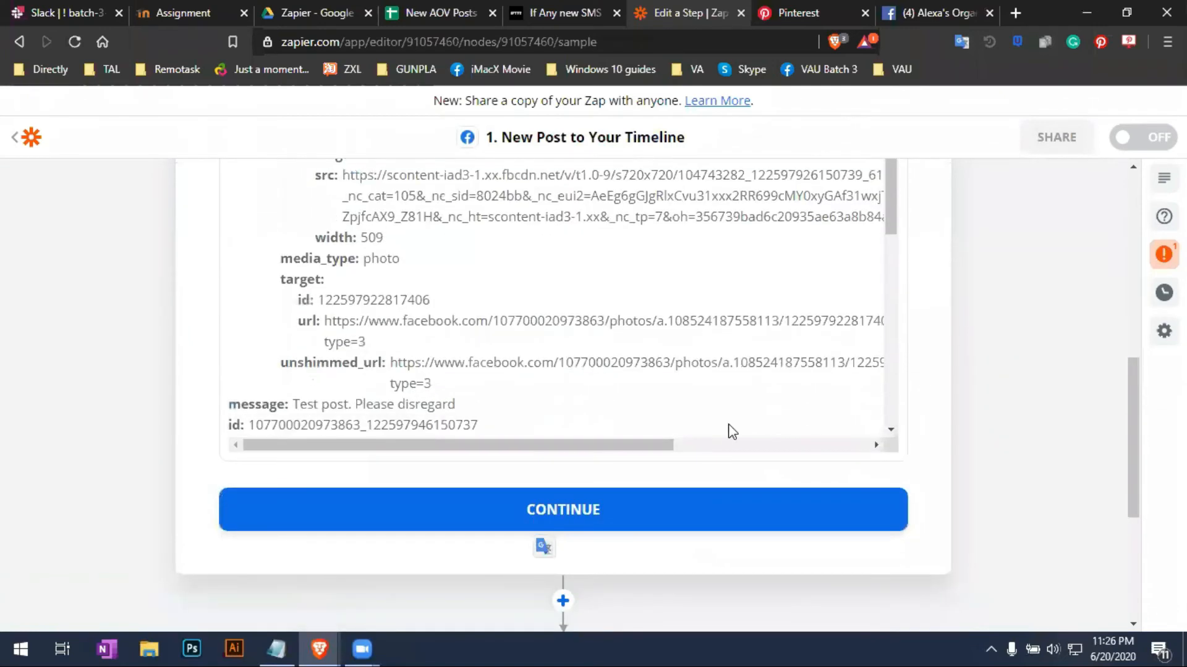
{"action": "scroll", "coordinate": [731, 431], "scroll_direction": "down", "scroll_amount": 6}
{"action": "scroll", "coordinate": [624, 487], "scroll_direction": "down", "scroll_amount": 4}
{"action": "left_click", "coordinate": [604, 260]}
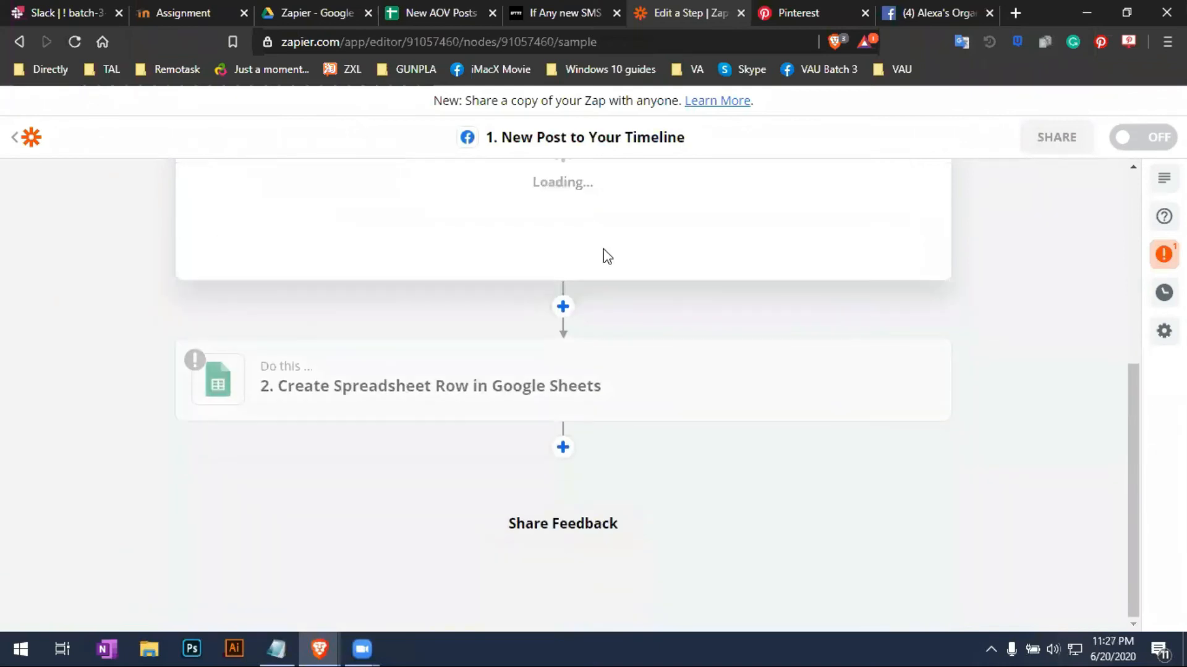
Continue through the Create Spreadsheet Row step with the saved Google Sheets account and existing row settings to reach its data test
{"action": "left_click", "coordinate": [759, 407]}
{"action": "left_click", "coordinate": [655, 465]}
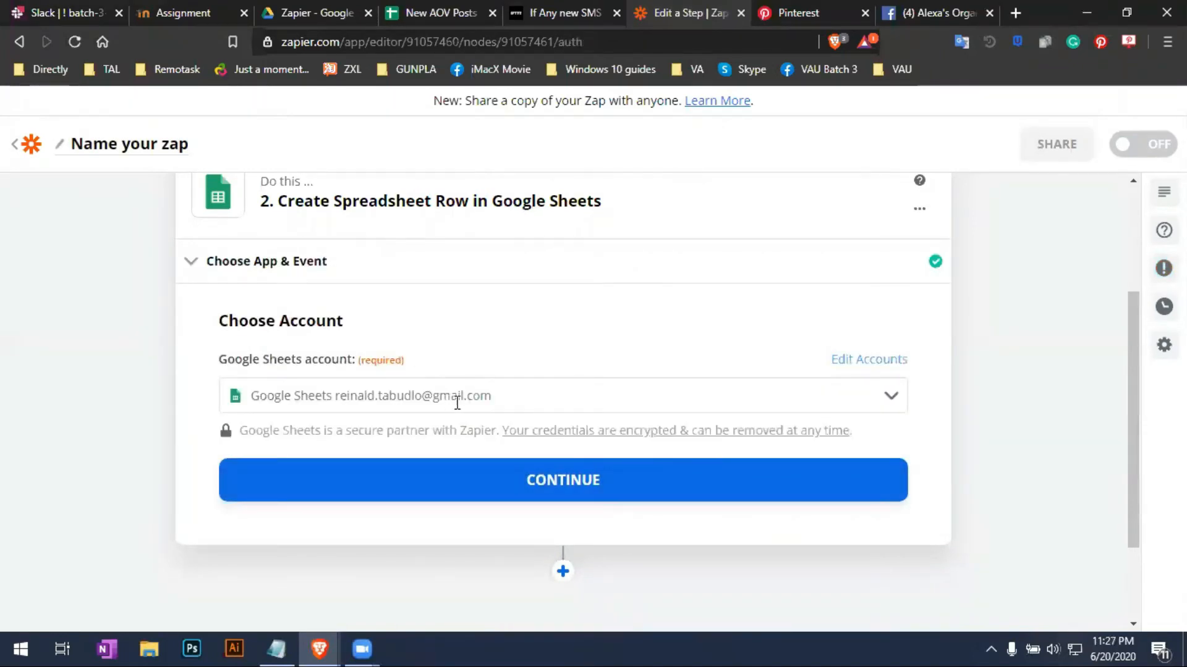
{"action": "left_click", "coordinate": [649, 485]}
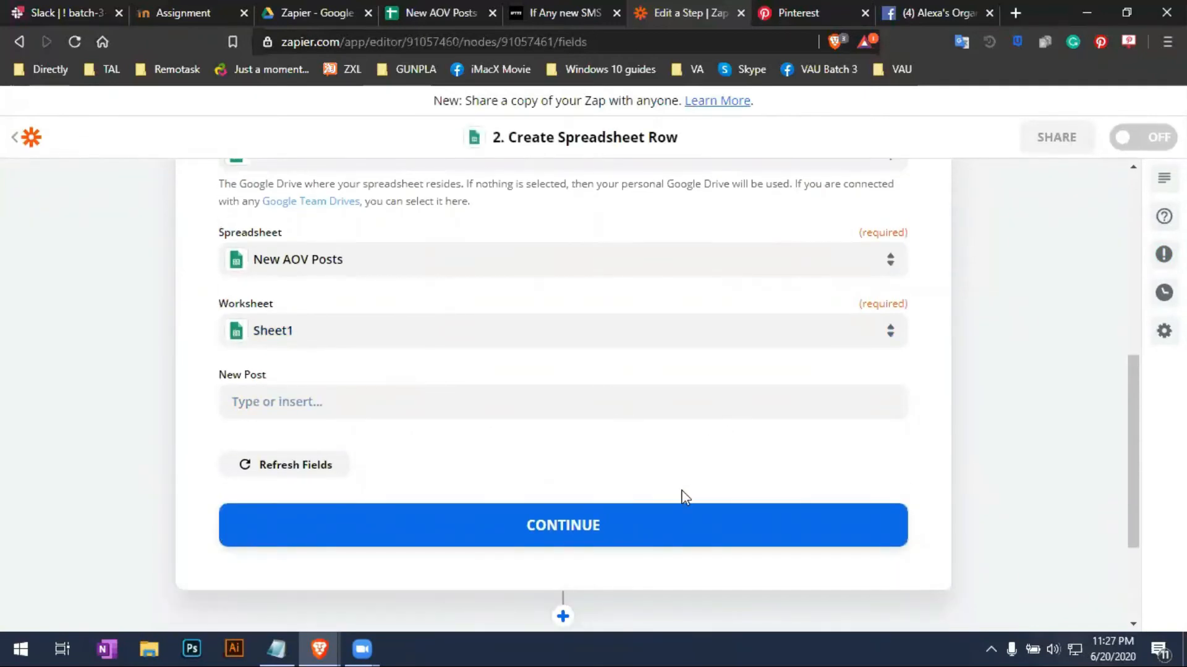
{"action": "scroll", "coordinate": [685, 497], "scroll_direction": "down", "scroll_amount": 3}
{"action": "left_click", "coordinate": [557, 353]}
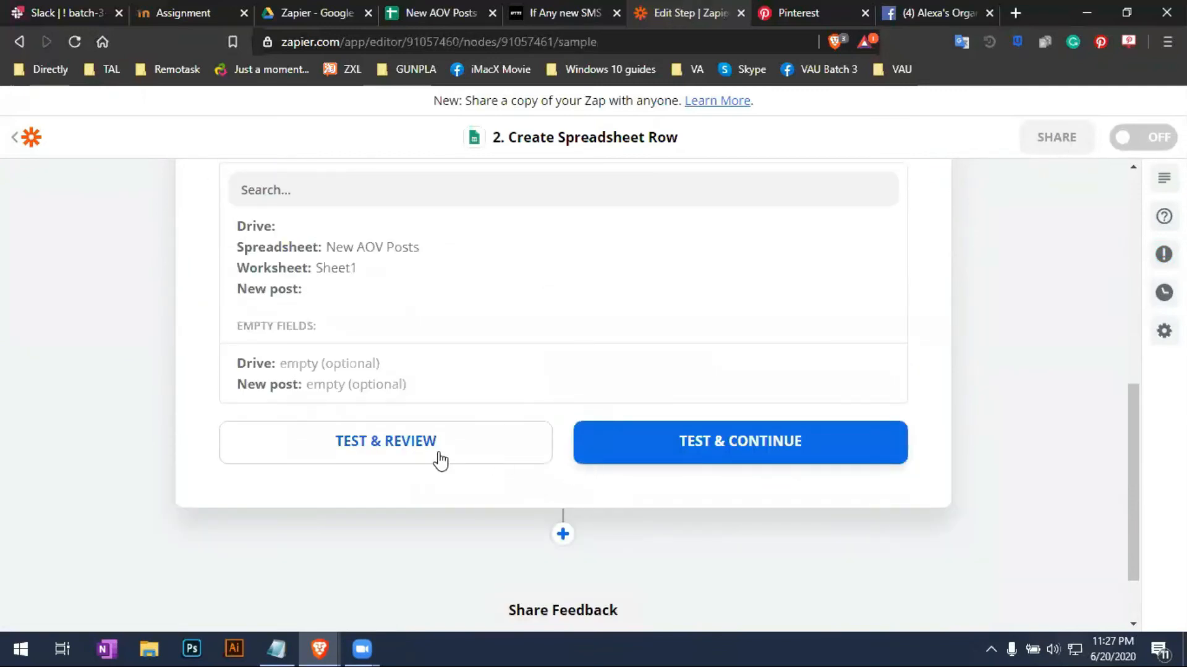
Send a test row to Google Sheets, then retest and continue to complete the Create Spreadsheet Row step
{"action": "left_click", "coordinate": [440, 457]}
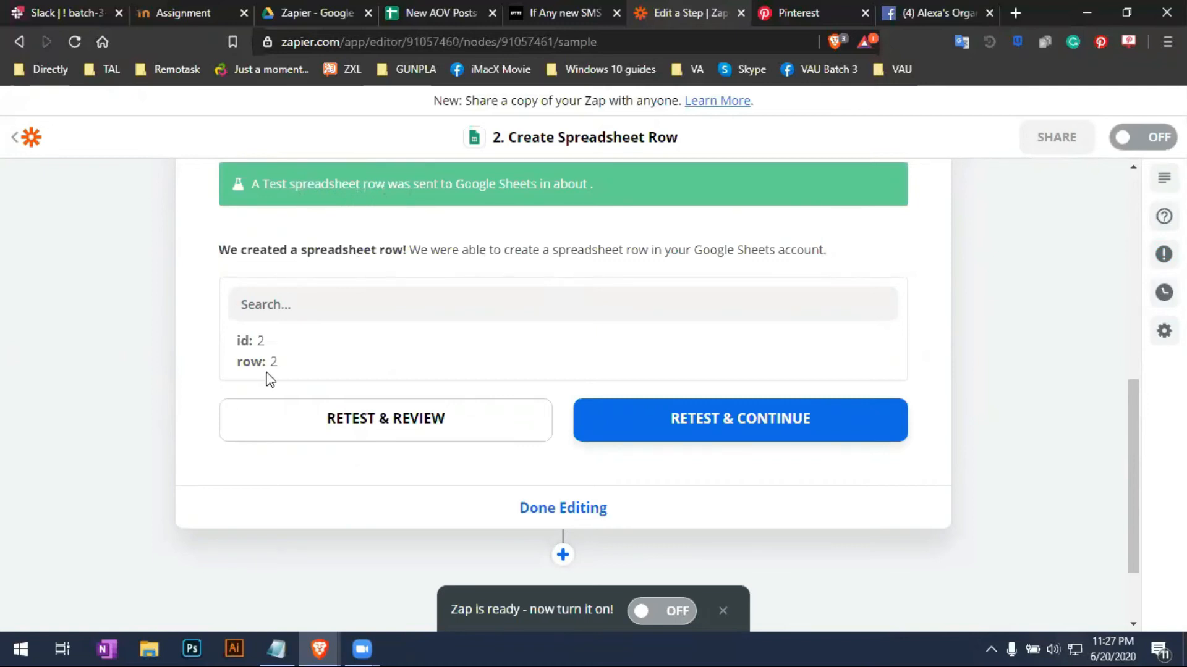
{"action": "left_click", "coordinate": [723, 425]}
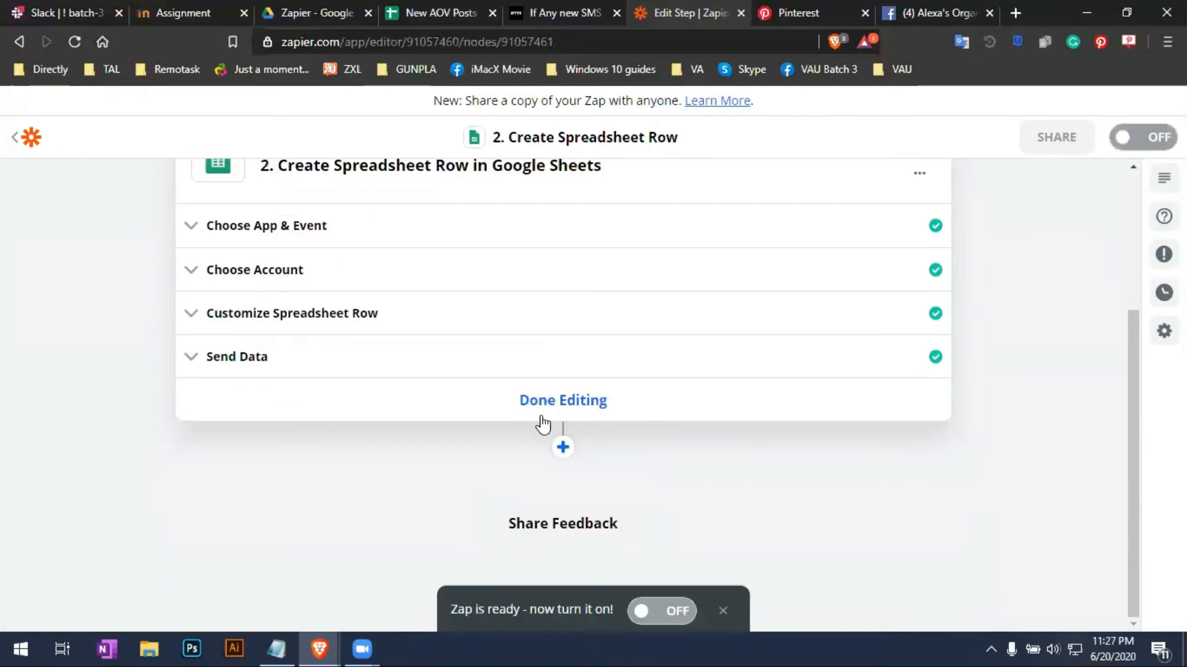
{"action": "scroll", "coordinate": [617, 426], "scroll_direction": "up", "scroll_amount": 2}
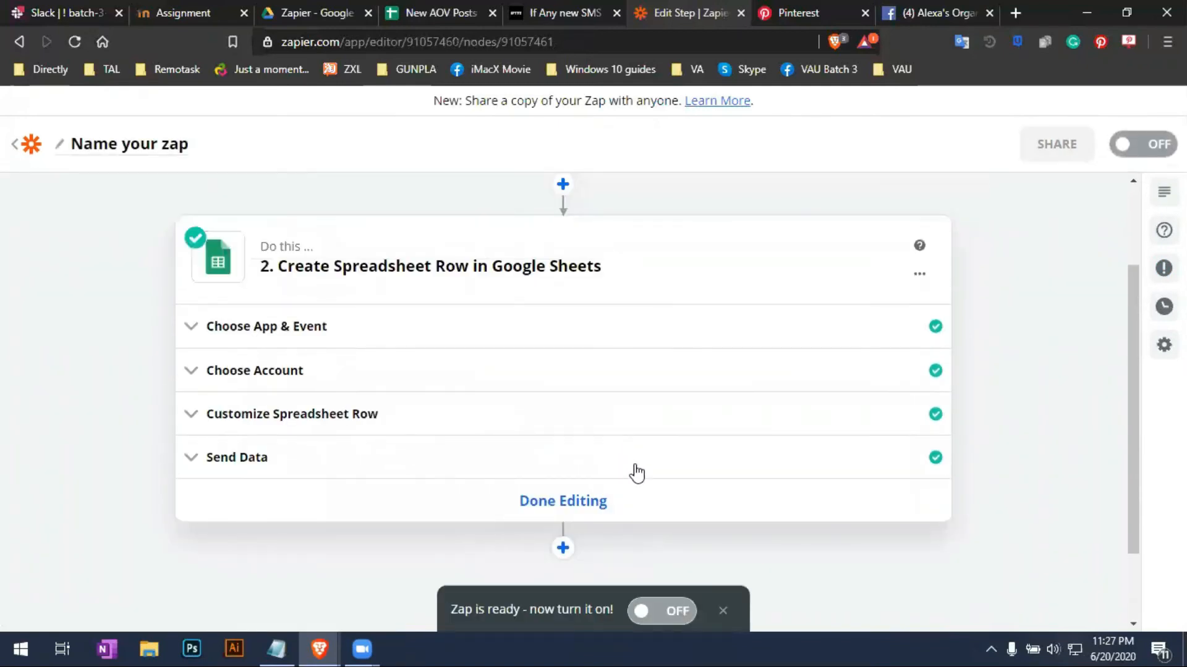
{"action": "scroll", "coordinate": [637, 473], "scroll_direction": "down", "scroll_amount": 2}
{"action": "scroll", "coordinate": [731, 501], "scroll_direction": "up", "scroll_amount": 4}
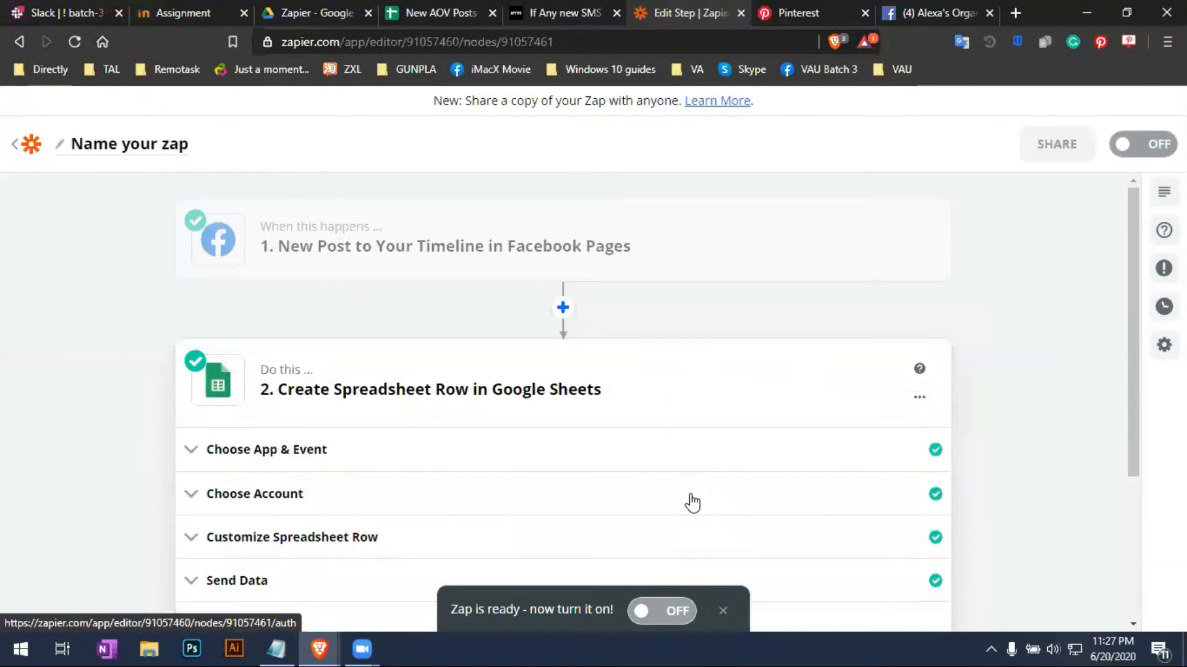
{"action": "scroll", "coordinate": [693, 502], "scroll_direction": "down", "scroll_amount": 4}
Finish editing the Zap, turn it on, and go to the list of Zaps
{"action": "left_click", "coordinate": [546, 405]}
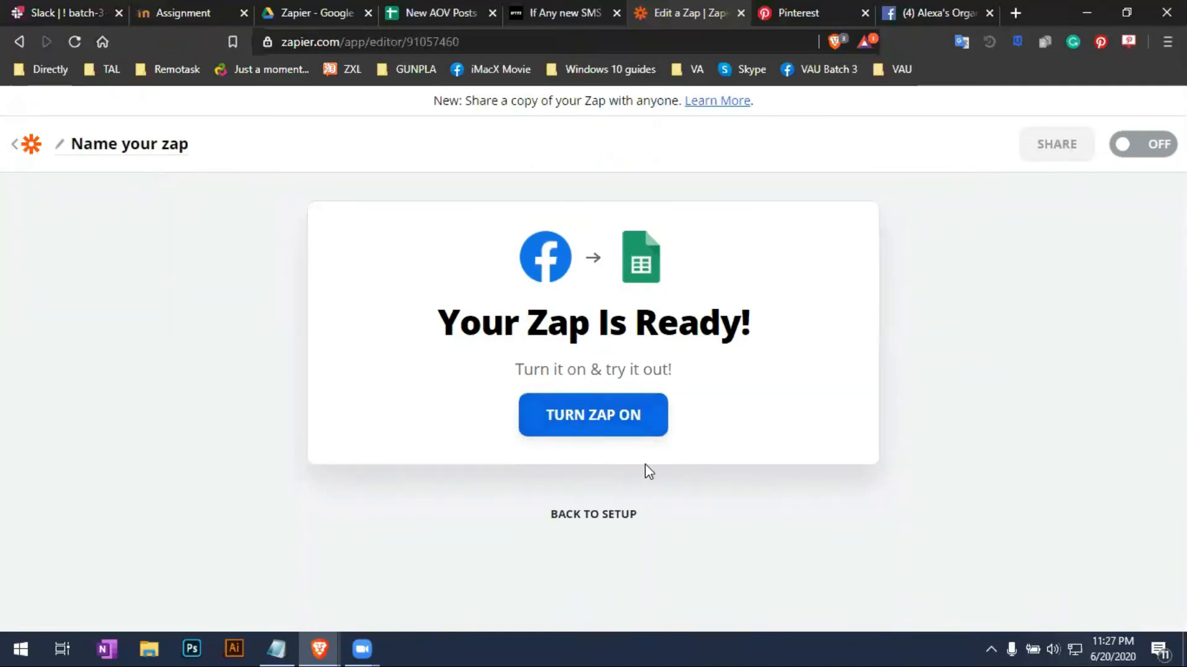
{"action": "left_click", "coordinate": [599, 430]}
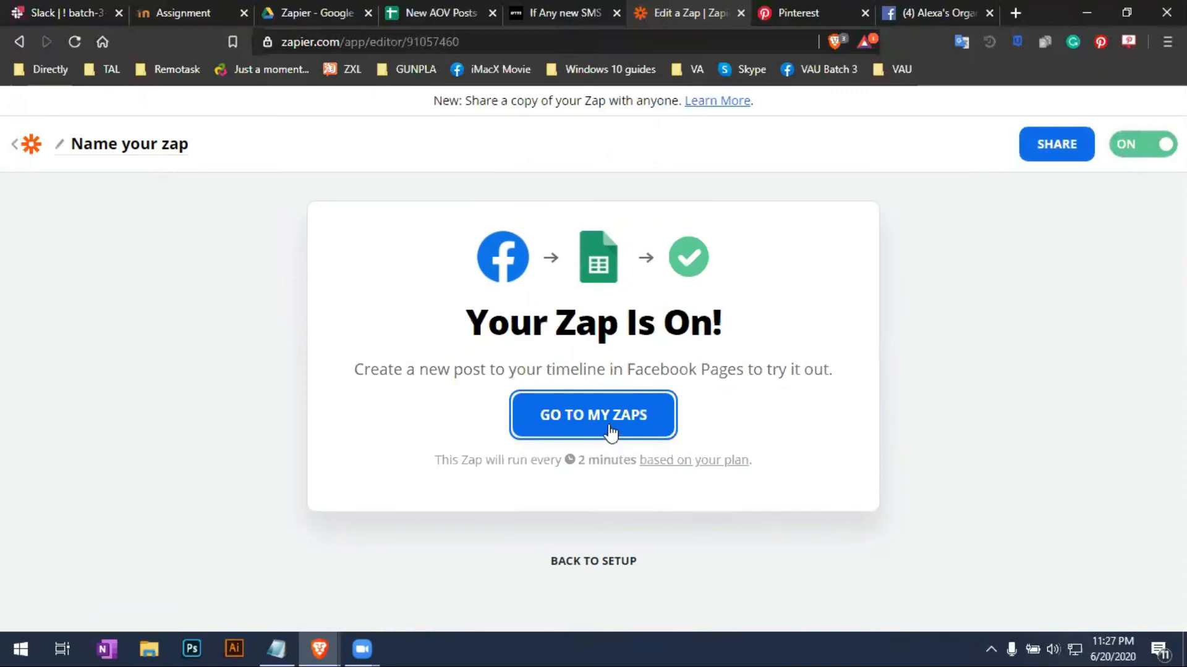
{"action": "left_click", "coordinate": [611, 433]}
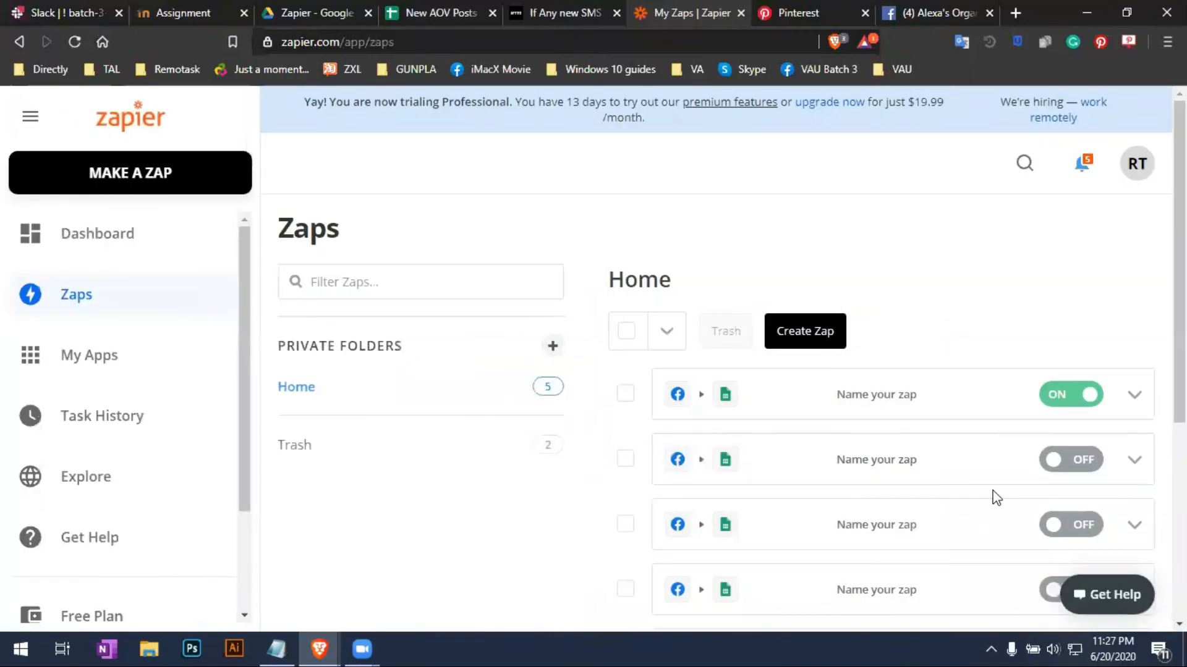
Open the active Facebook-to-Google Sheets Zap, rename it "My facebook page log", and return to the Zaps list
{"action": "left_click", "coordinate": [888, 408]}
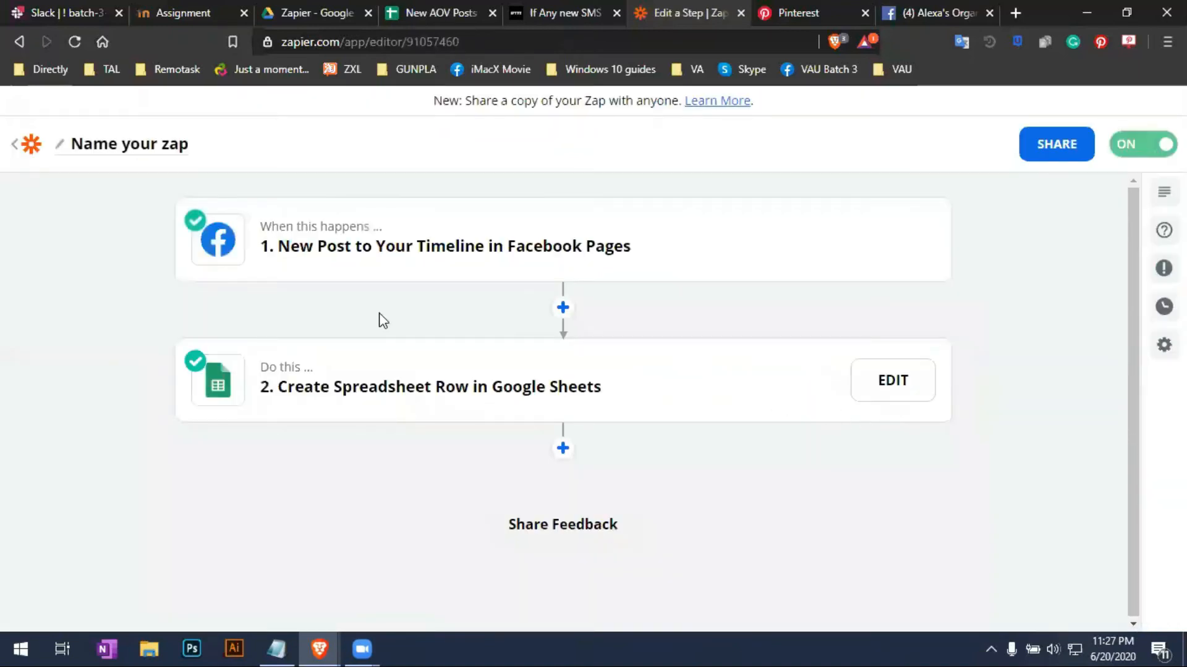
{"action": "left_click", "coordinate": [112, 148]}
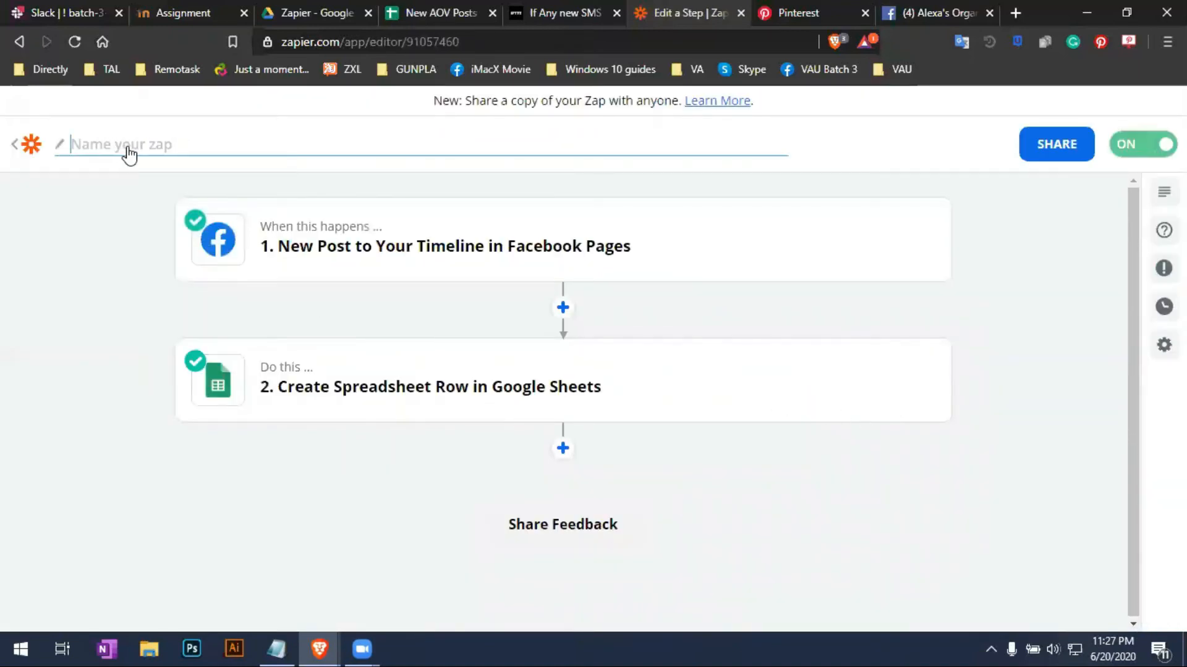
{"action": "type", "text": "My face"}
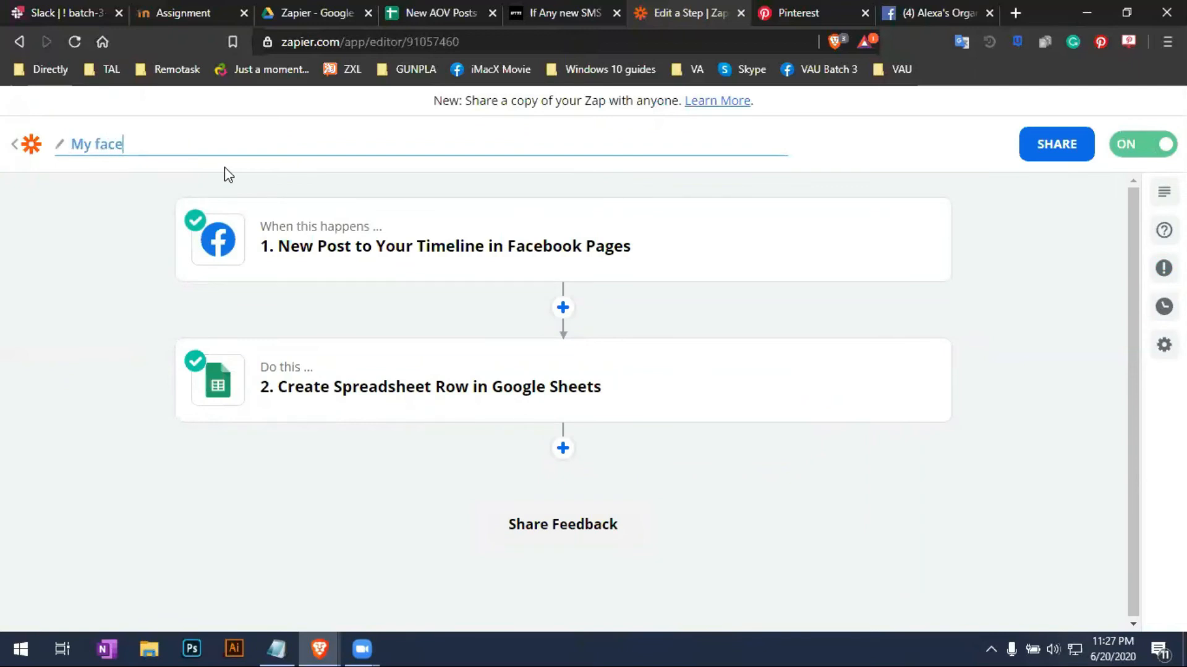
{"action": "type", "text": "book page ;"}
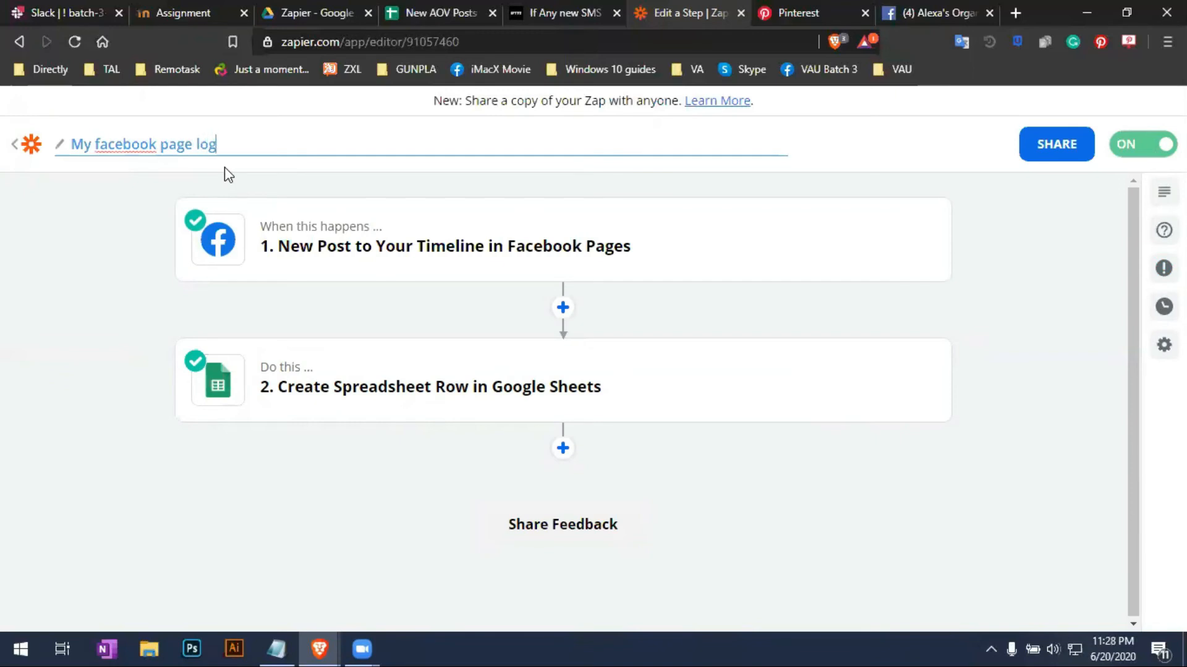
{"action": "key", "text": "Return"}
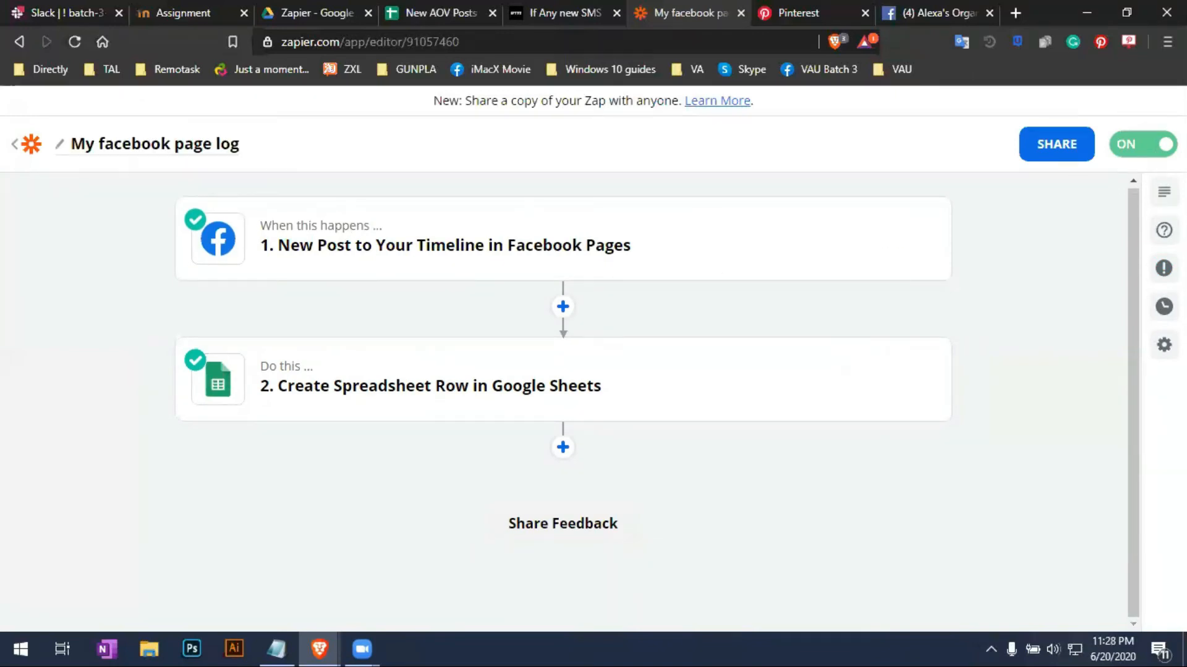
{"action": "left_click", "coordinate": [15, 42]}
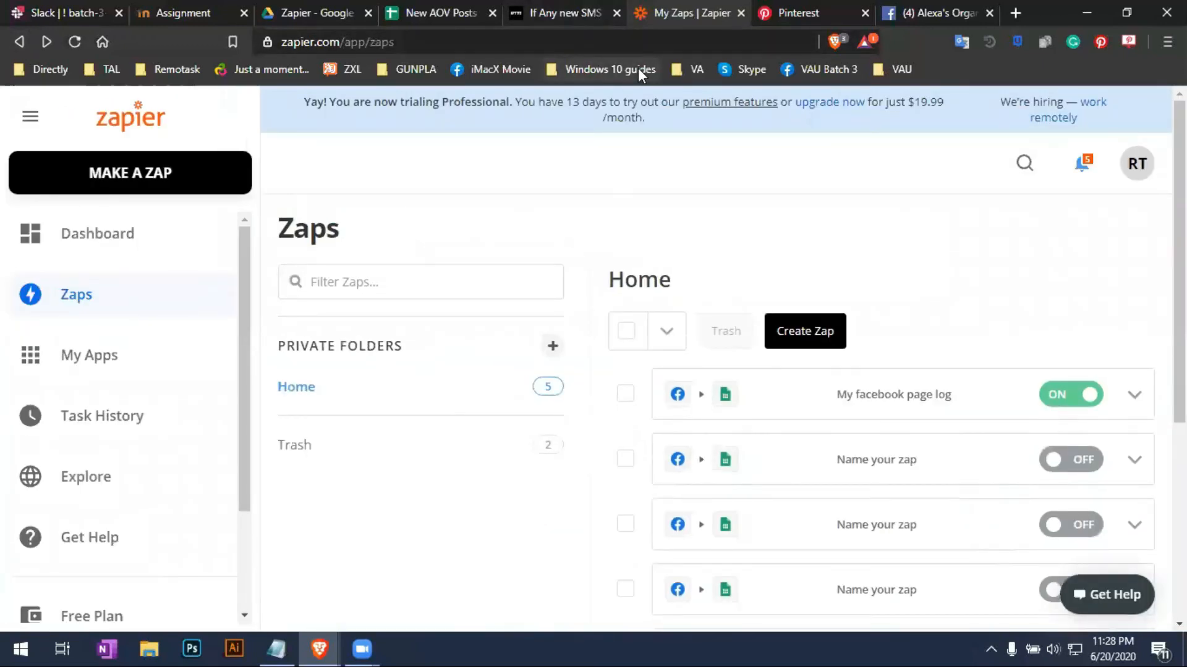
Check the New AOV Posts spreadsheet, close it, and reopen it from the refreshed Zapier folder in Google Drive
{"action": "left_click", "coordinate": [464, 9]}
{"action": "left_click", "coordinate": [157, 325]}
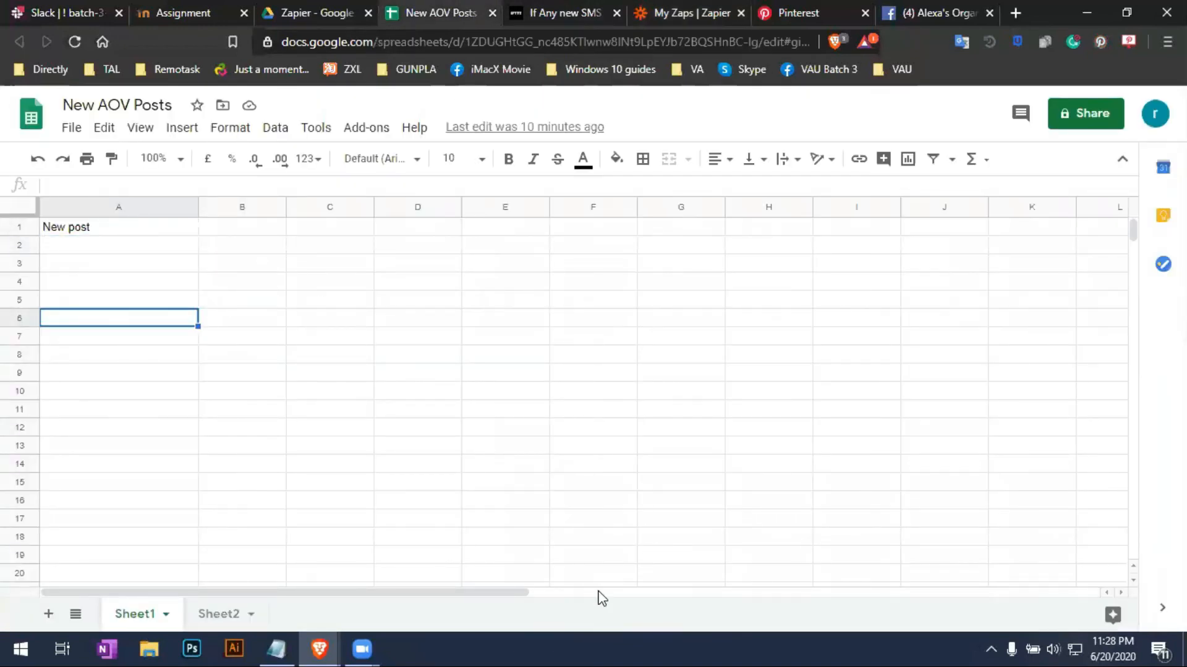
{"action": "left_click", "coordinate": [492, 12]}
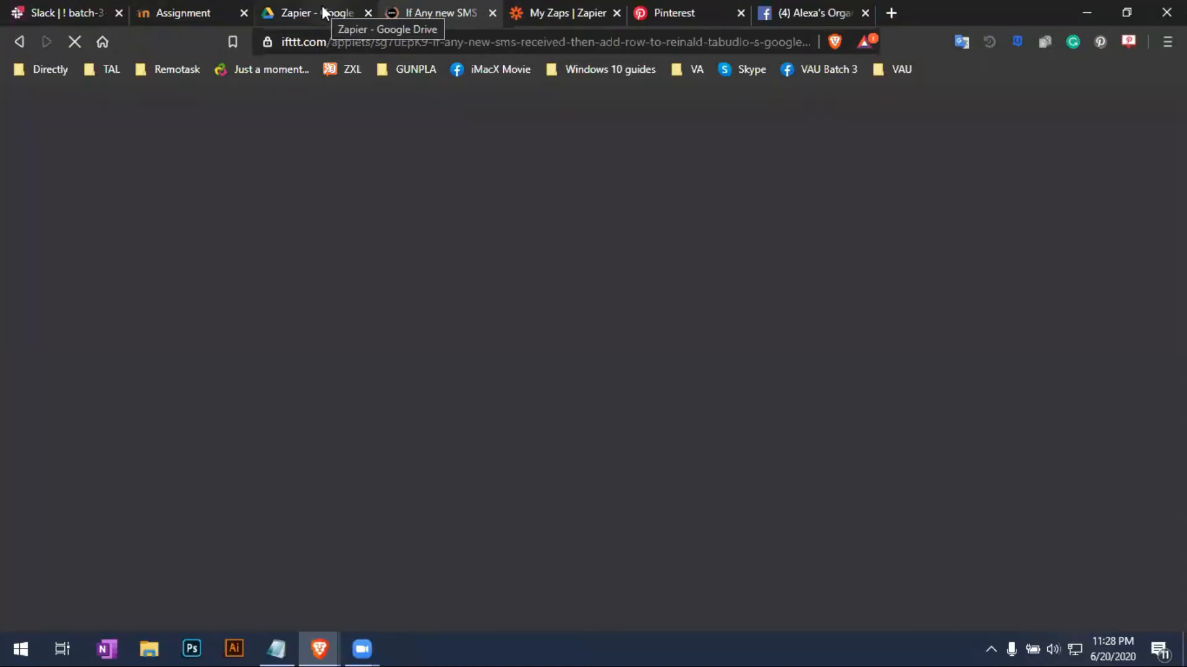
{"action": "left_click", "coordinate": [322, 6]}
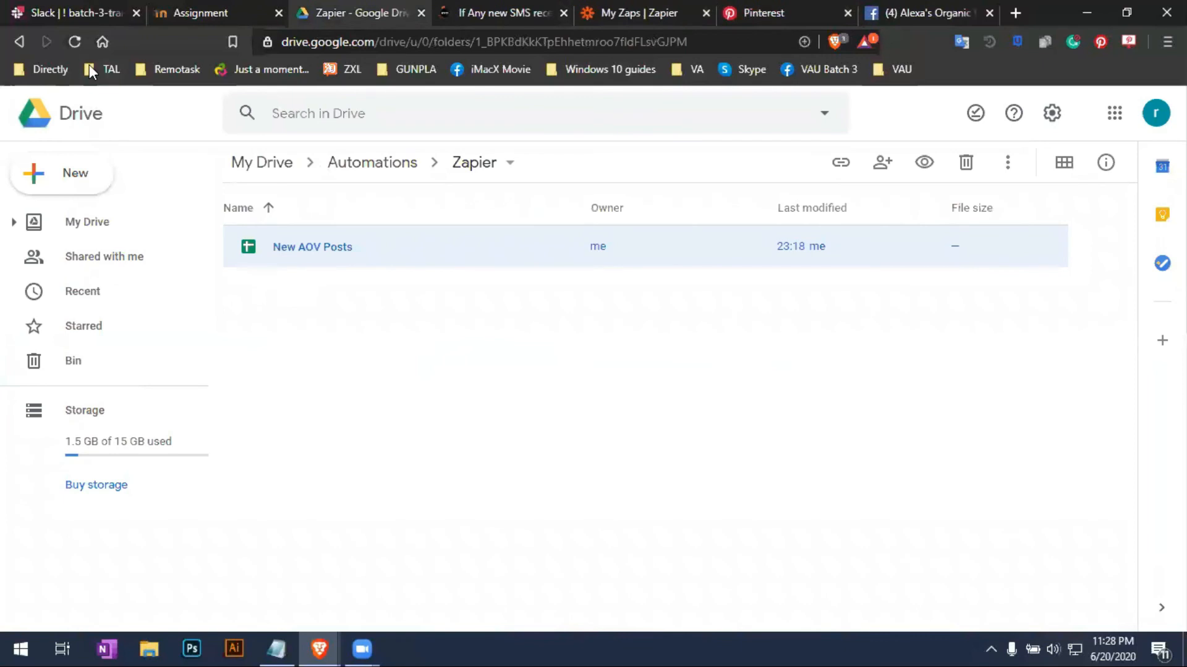
{"action": "left_click", "coordinate": [67, 36]}
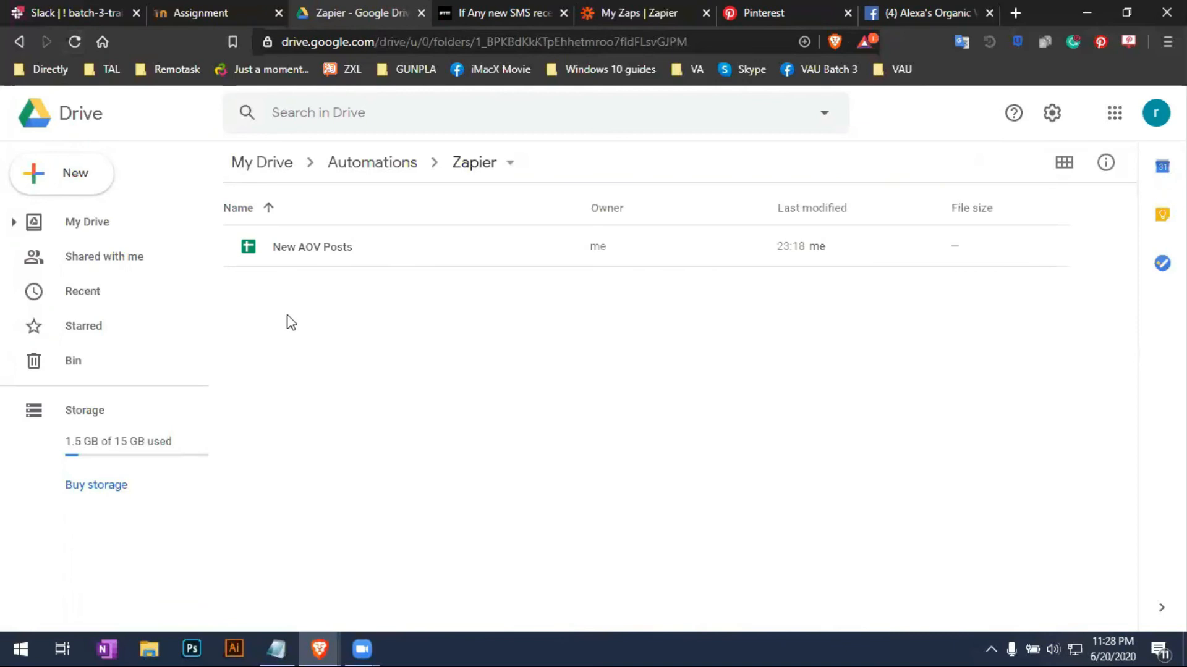
{"action": "double_click", "coordinate": [293, 253]}
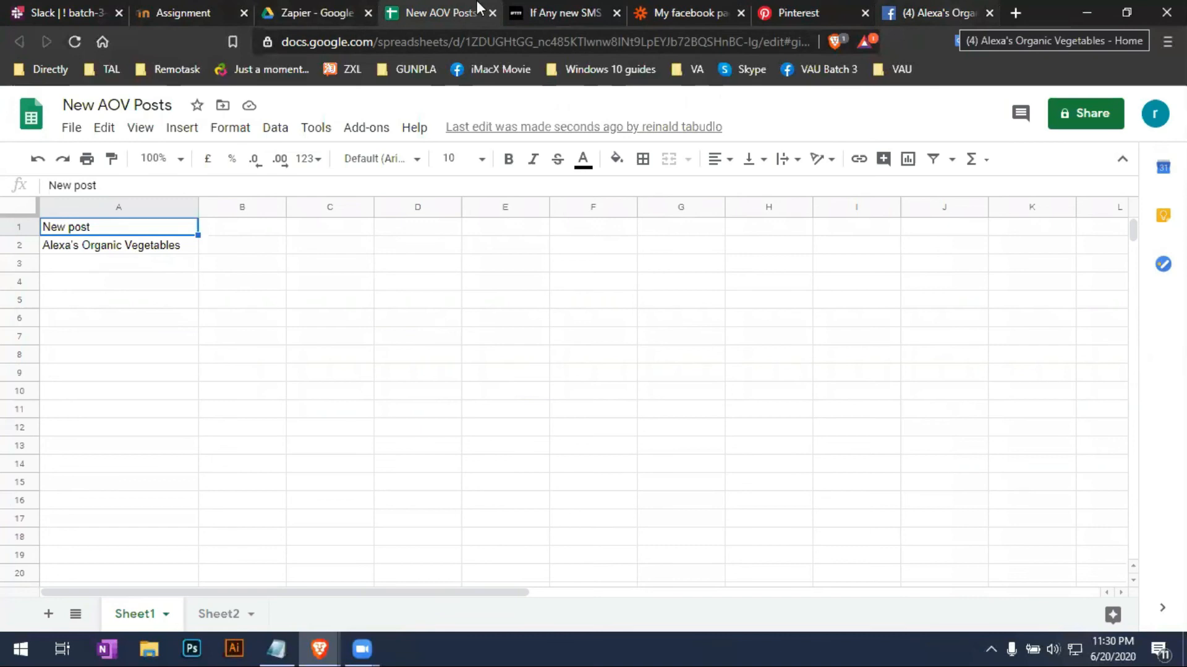
Examine the New post column in Sheet1, checking the header and the row added by the Zap
{"action": "left_click", "coordinate": [103, 249]}
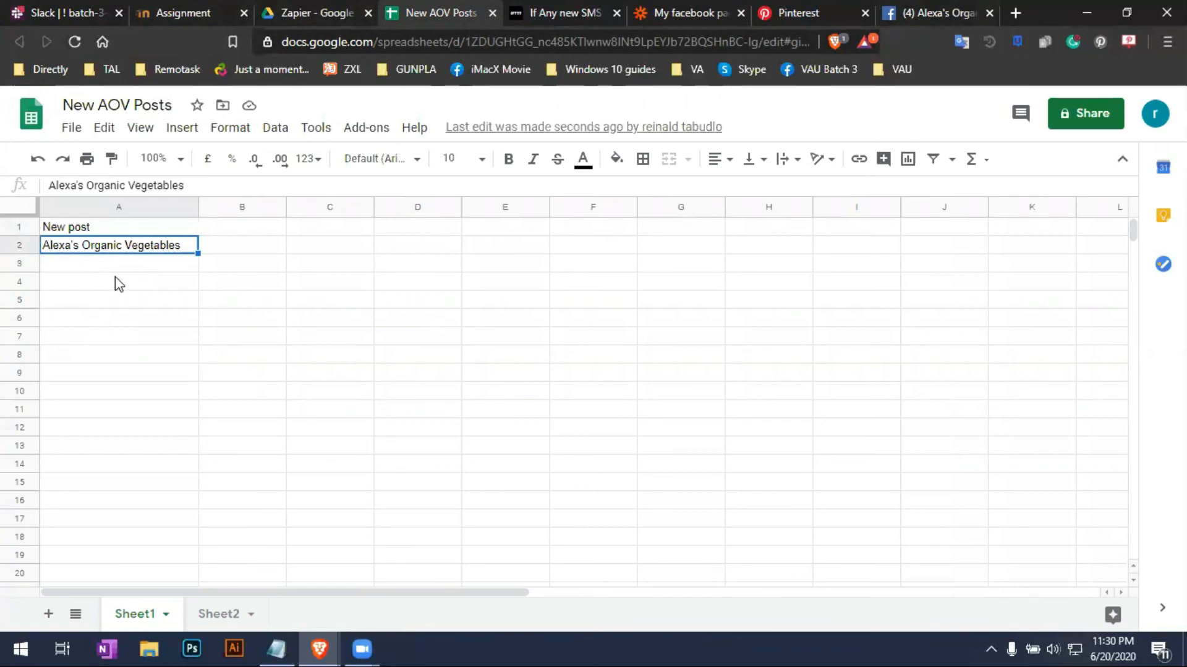
{"action": "left_click", "coordinate": [119, 284]}
{"action": "left_click", "coordinate": [181, 246]}
{"action": "left_click", "coordinate": [170, 231]}
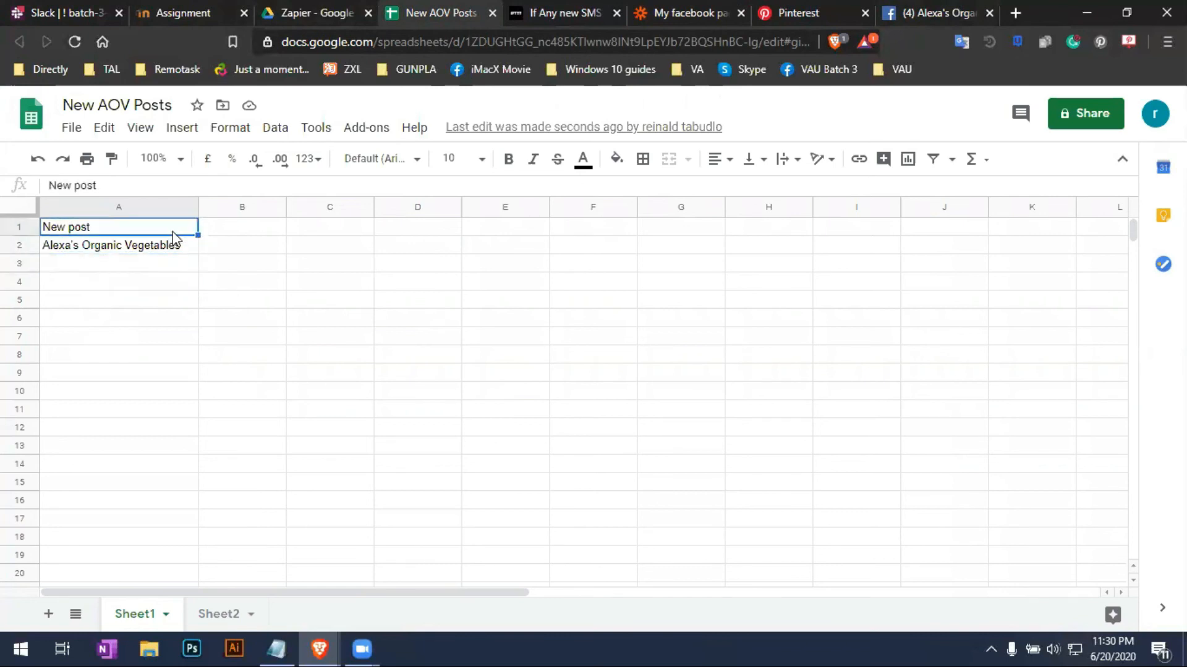
{"action": "left_click", "coordinate": [179, 253]}
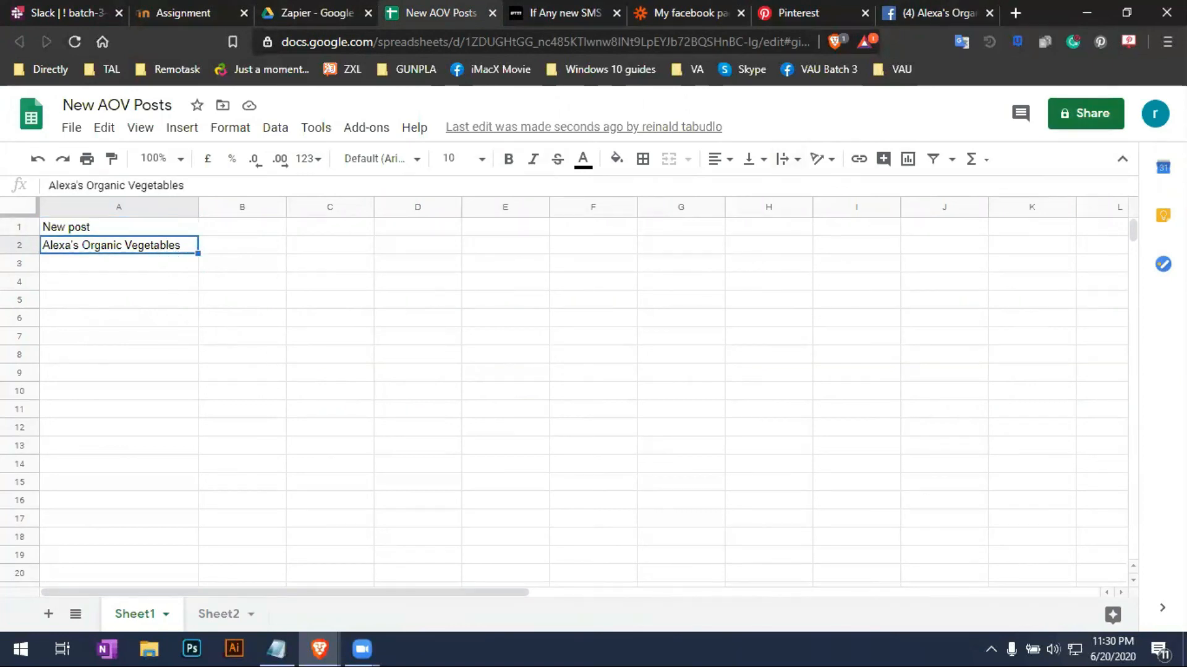
{"action": "left_click", "coordinate": [151, 265]}
{"action": "left_click", "coordinate": [138, 252]}
Switch back to Zapier and go from the Zap editor to the dashboard by shortening the page address
{"action": "left_click", "coordinate": [702, 14]}
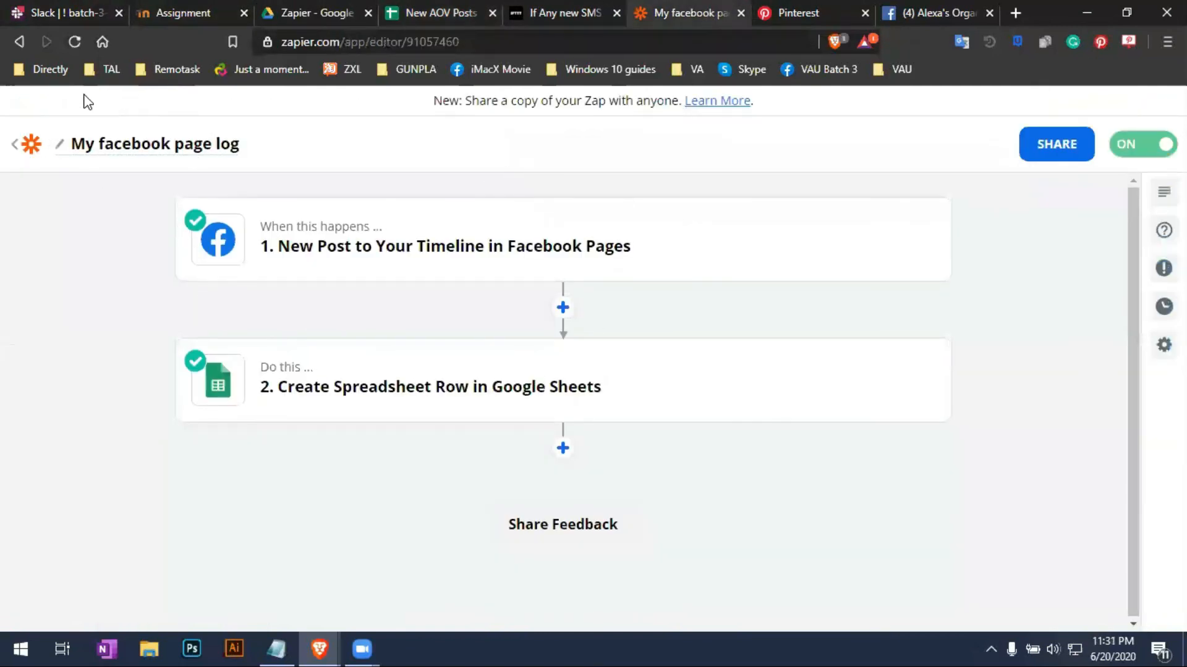
{"action": "left_click_drag", "start_coordinate": [367, 42], "coordinate": [553, 52]}
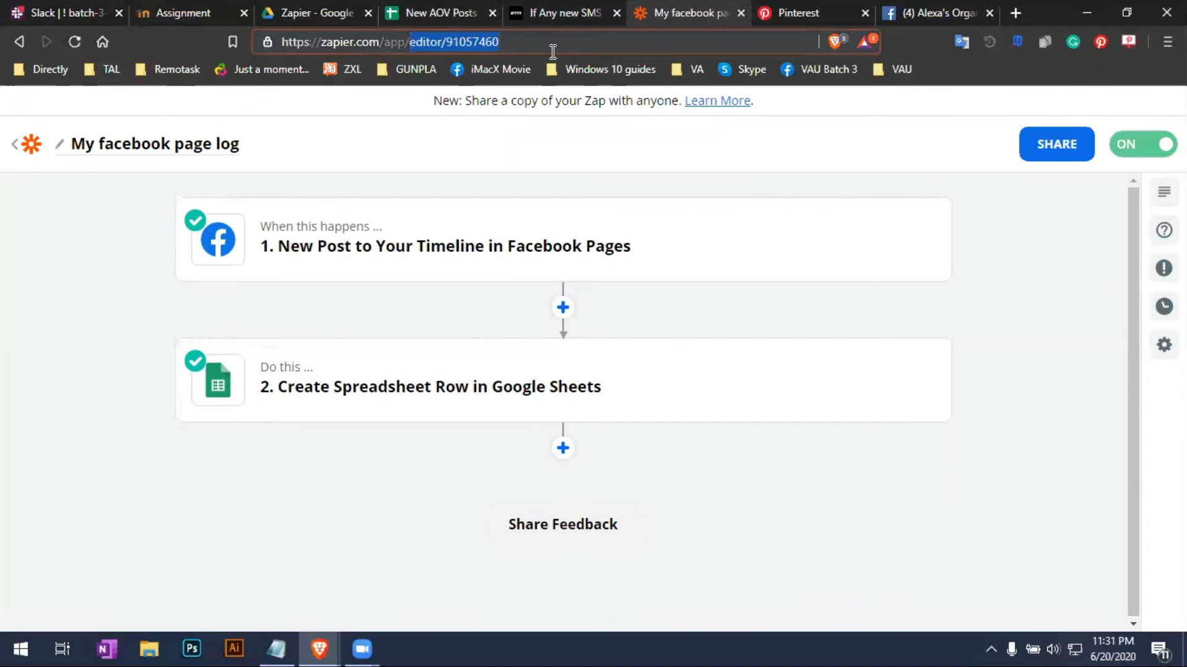
{"action": "key", "text": "BackSpace"}
{"action": "key", "text": "BackSpace"}
{"action": "key", "text": "BackSpace"}
{"action": "key", "text": "BackSpace"}
{"action": "key", "text": "Return"}
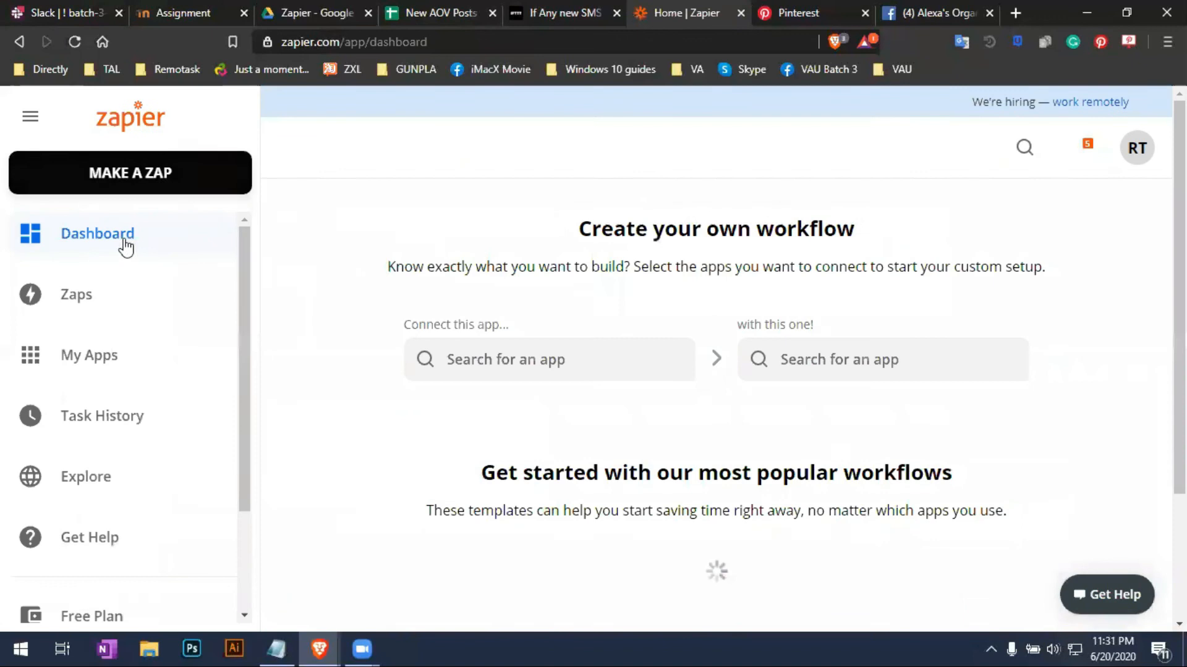
Open the Zaps list and look through the available actions for the "My facebook page log" Zap
{"action": "left_click", "coordinate": [77, 302]}
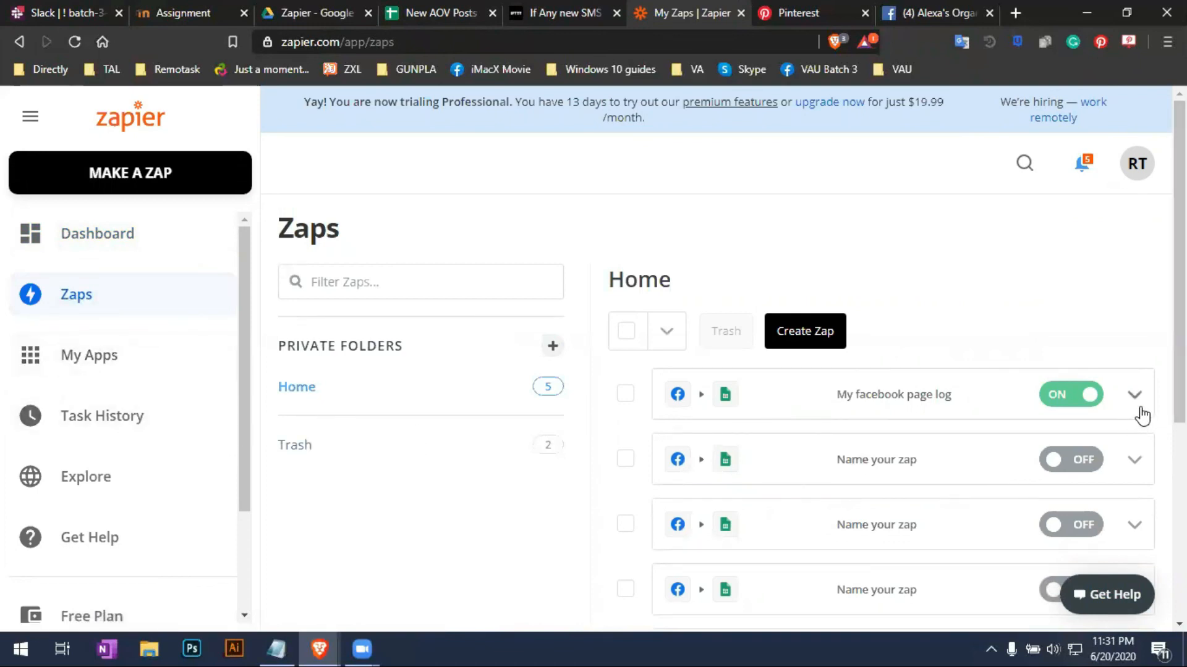
{"action": "left_click", "coordinate": [1135, 398]}
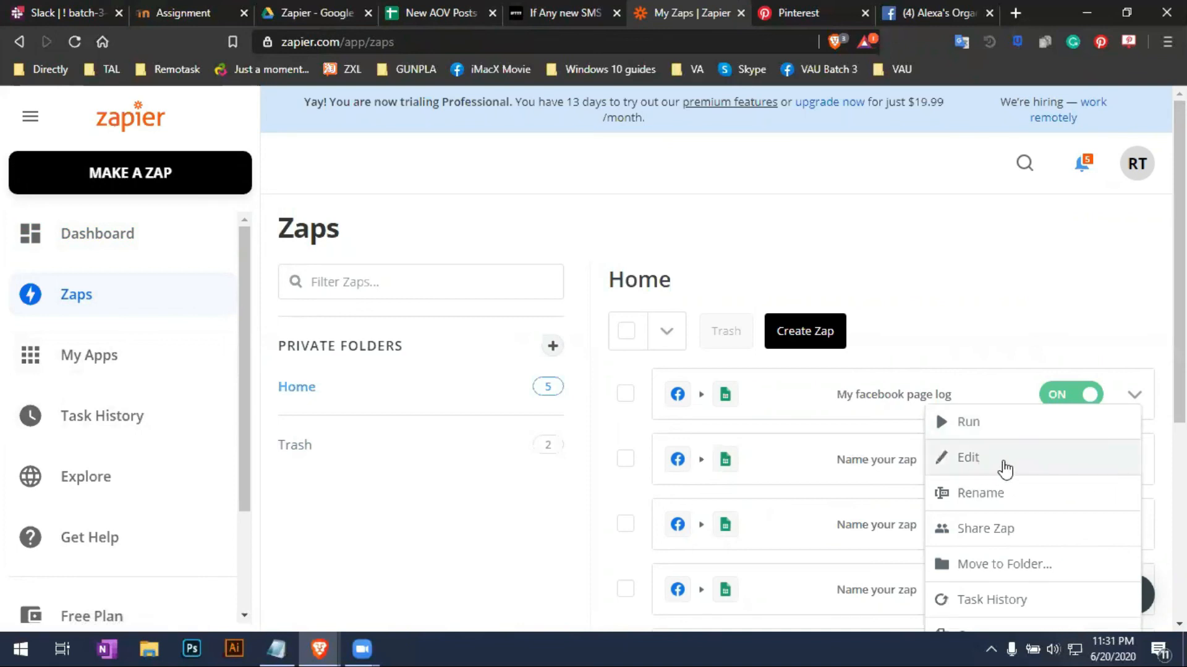
{"action": "scroll", "coordinate": [1004, 489], "scroll_direction": "down", "scroll_amount": 1}
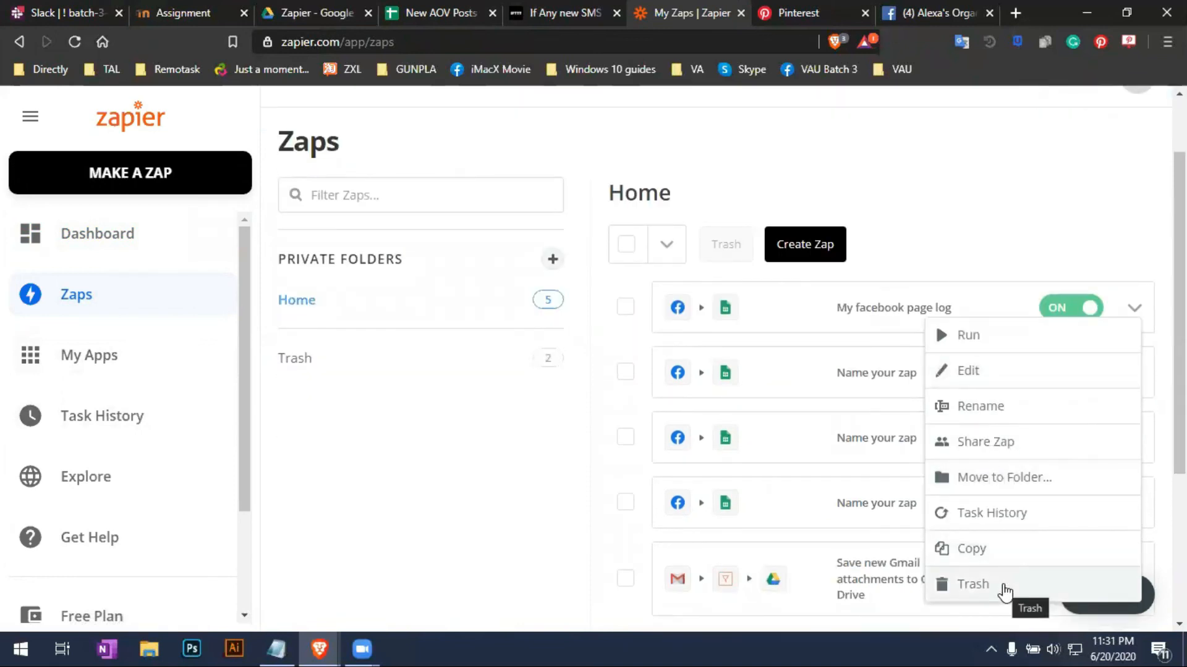